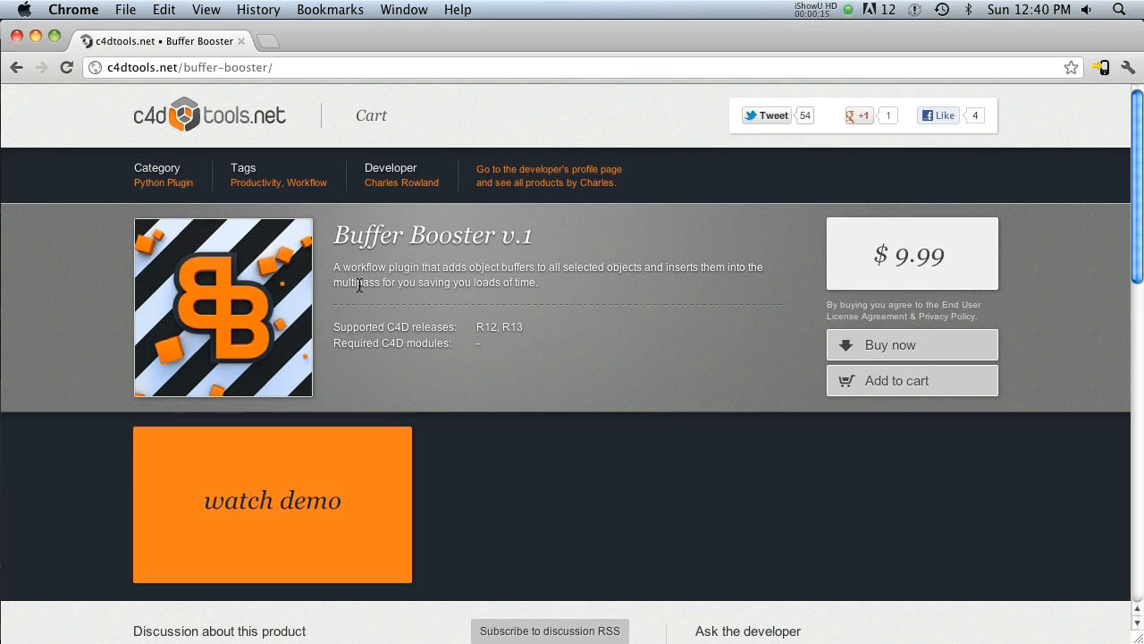
- Look over the Buffer Booster v.1 product page, including its description and supported releases, and switch to CINEMA 4D
scroll(372, 287, "down", 1)
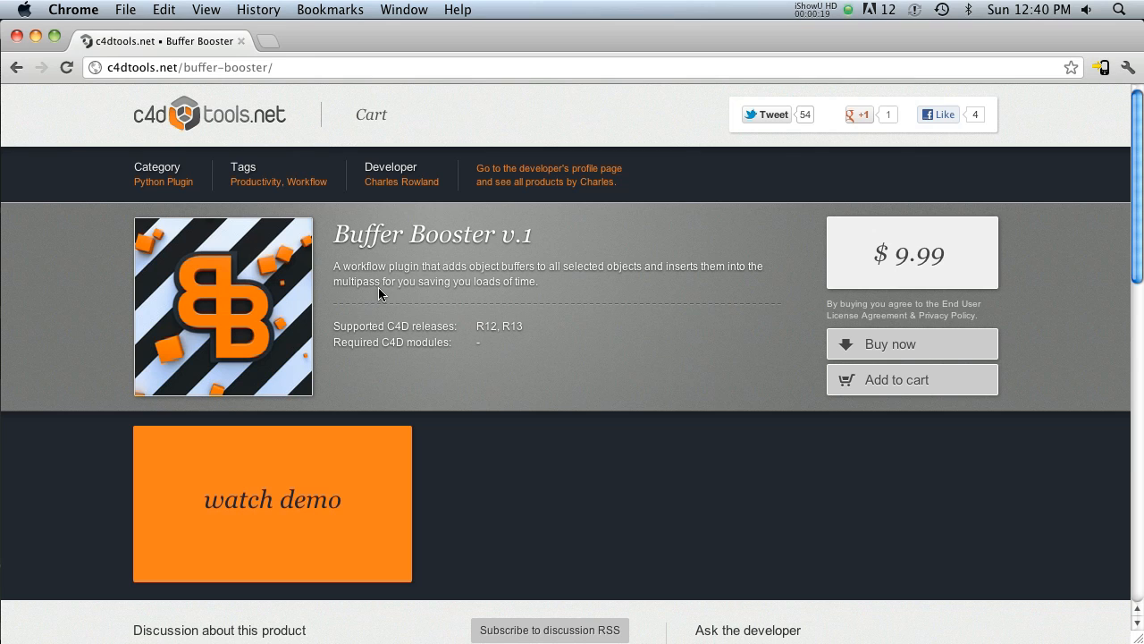
scroll(455, 255, "down", 4)
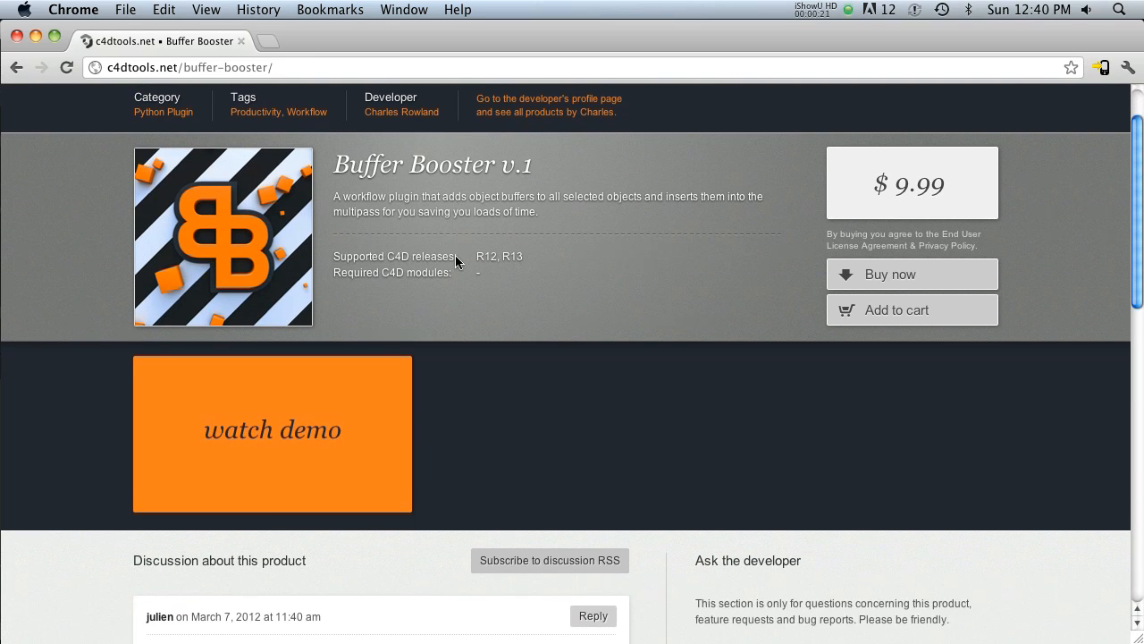
scroll(446, 265, "up", 3)
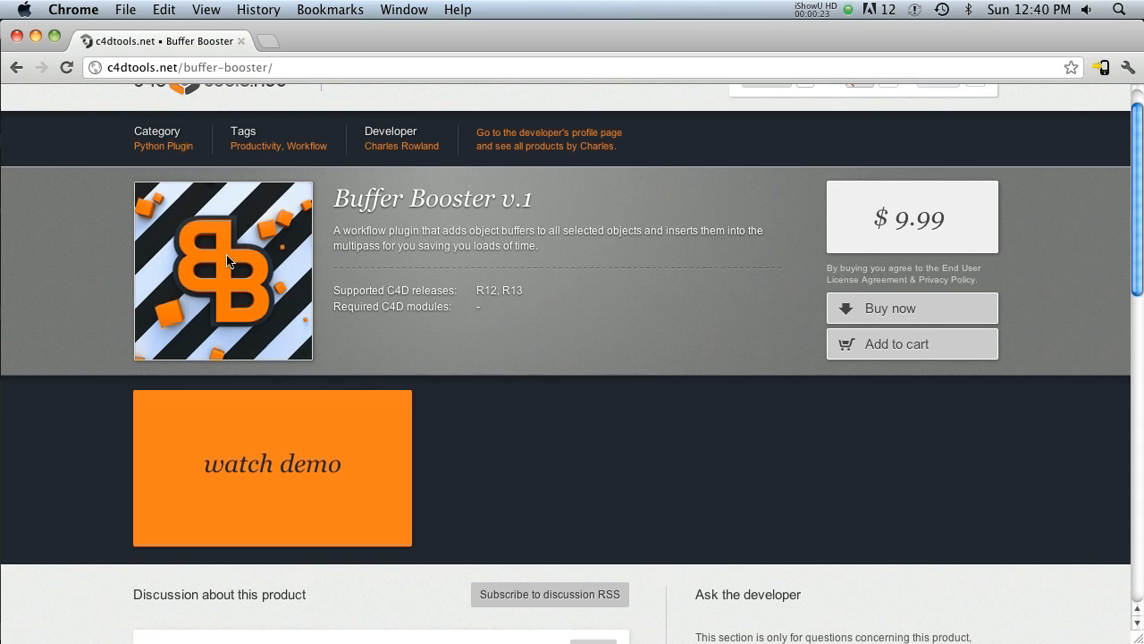
mouse_move(334, 626)
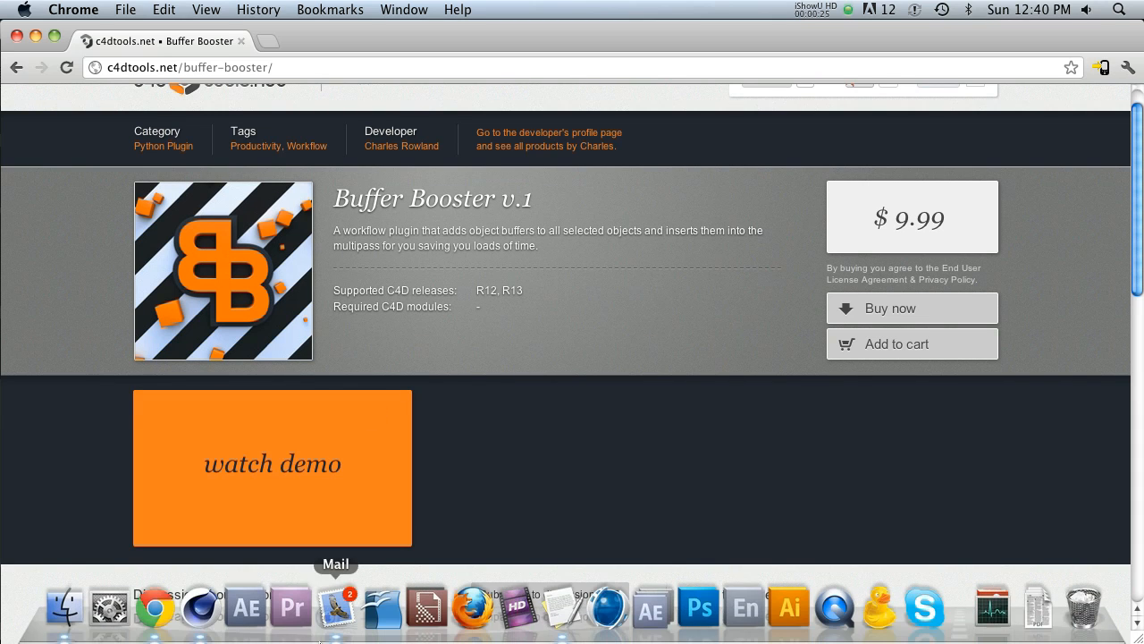
left_click(200, 609)
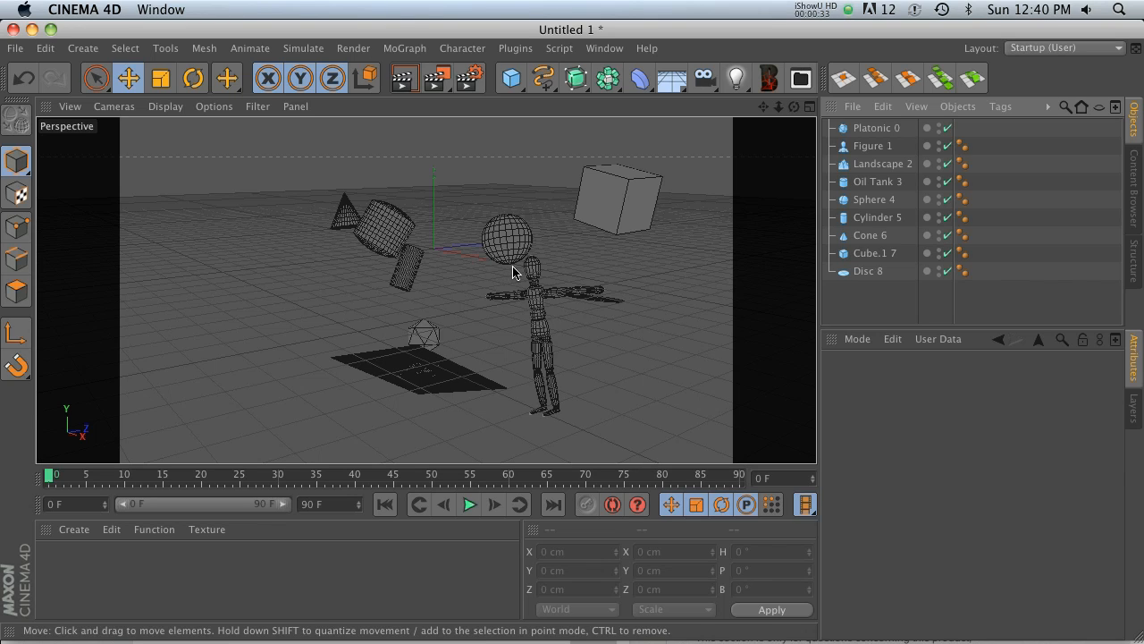
- Add a Compositing tag to the Platonic 0 object and enable object buffer 1 on it
left_click_drag(501, 265, 474, 271, "alt")
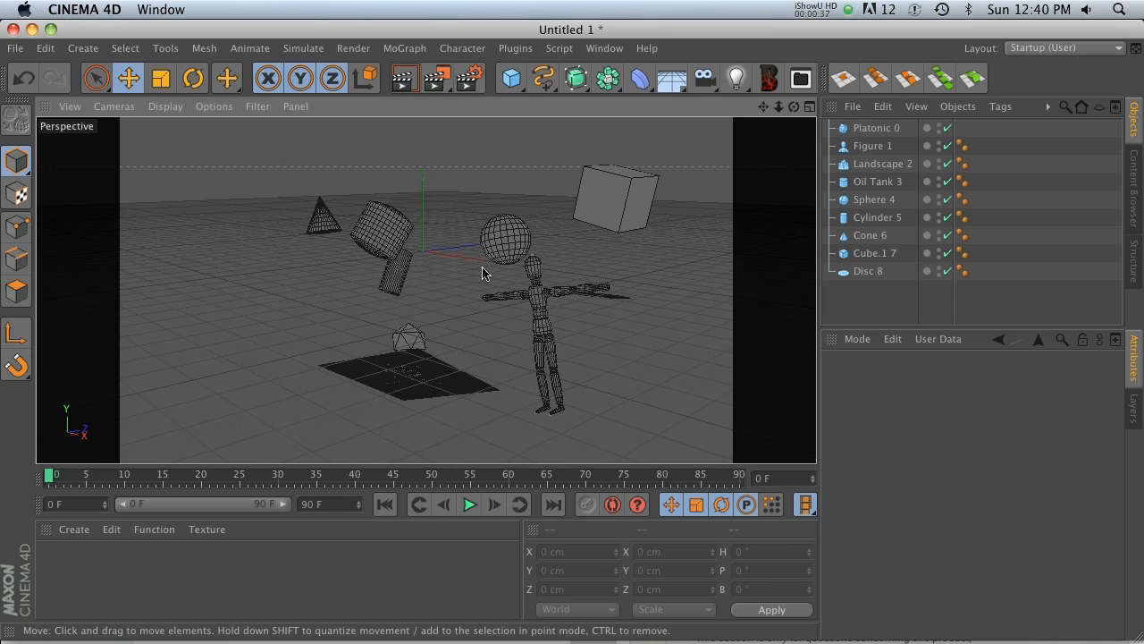
left_click_drag(704, 206, 545, 258, "alt")
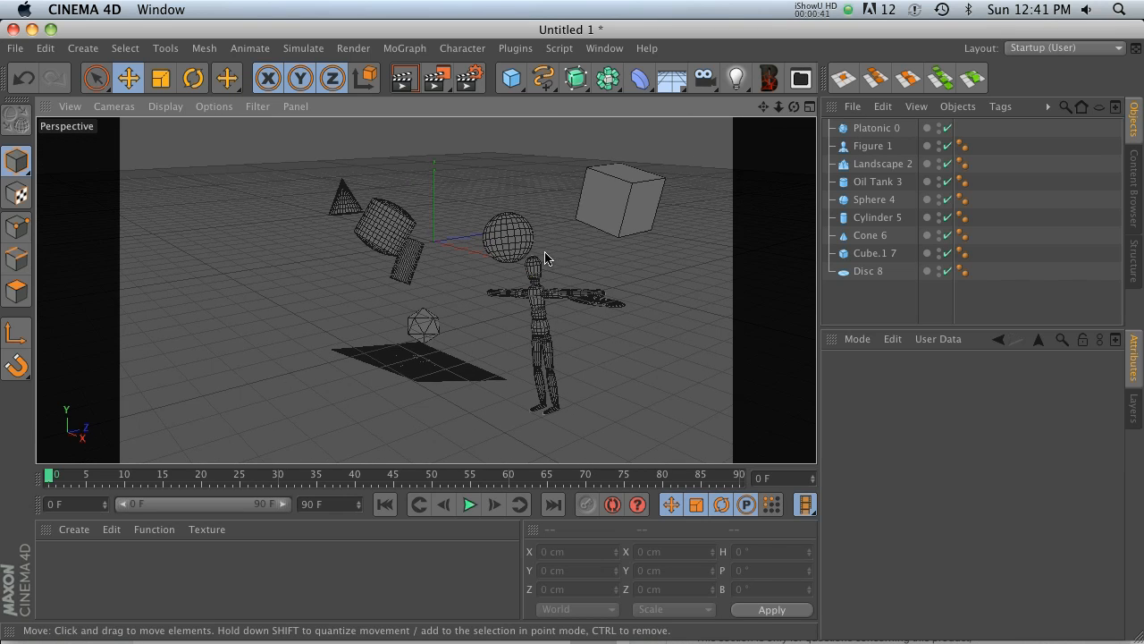
right_click(855, 136)
left_click(850, 337)
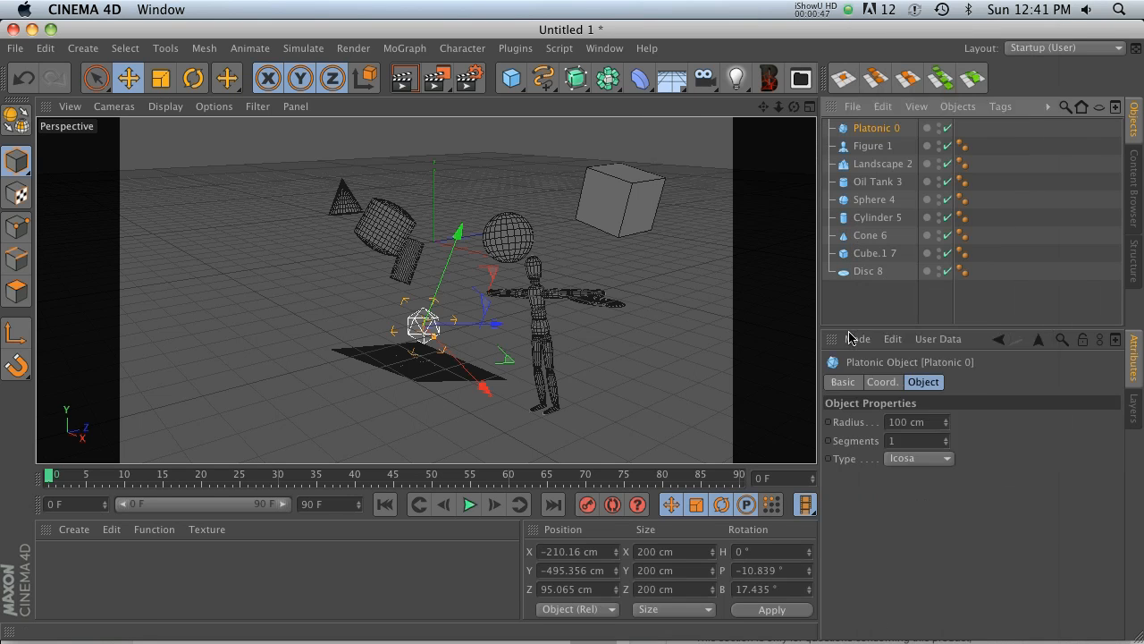
left_click(879, 131)
right_click(879, 130)
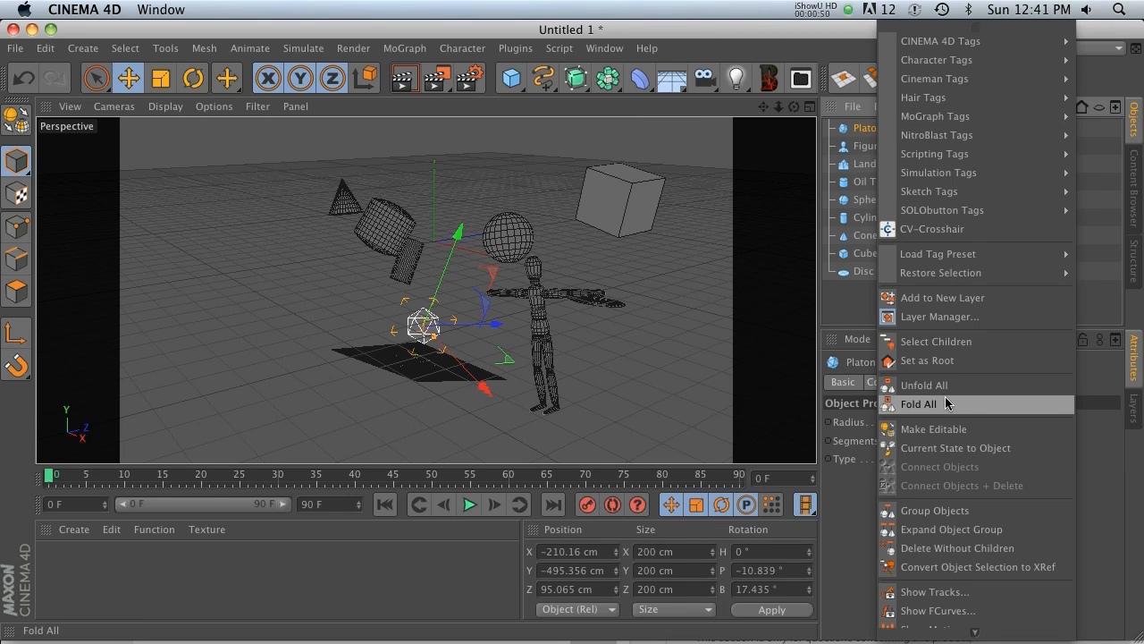
mouse_move(932, 43)
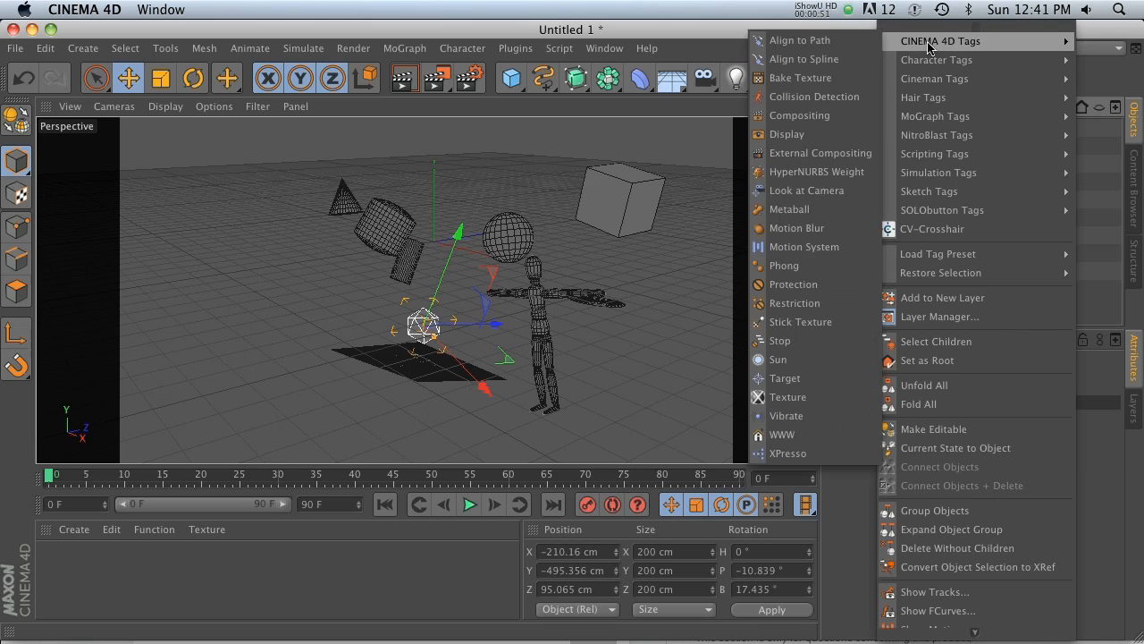
left_click(799, 115)
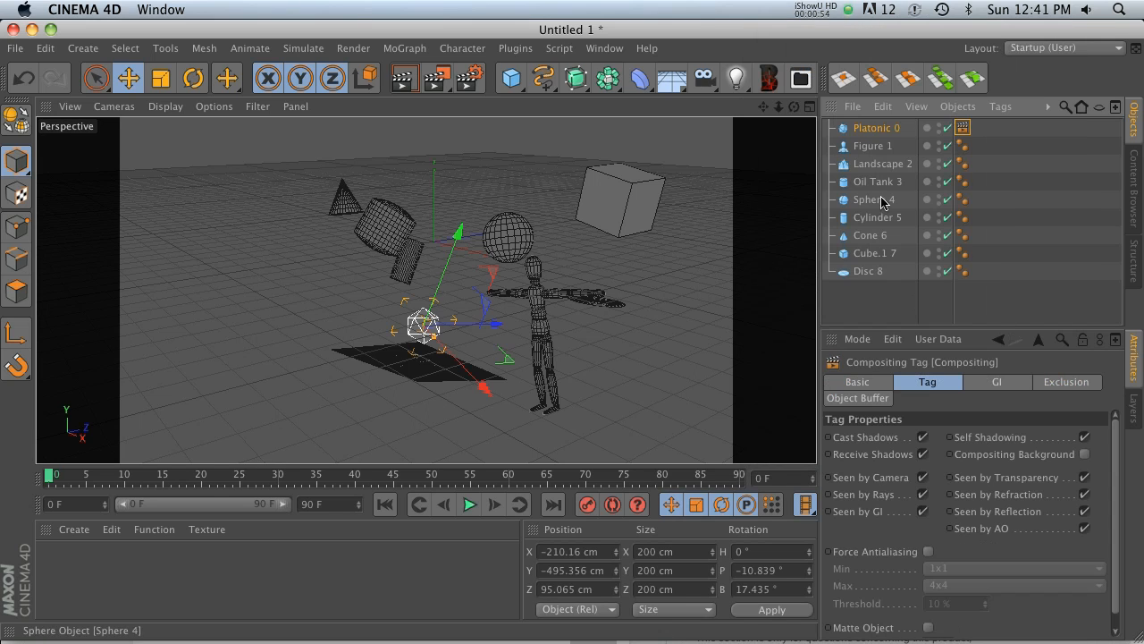
left_click(879, 399)
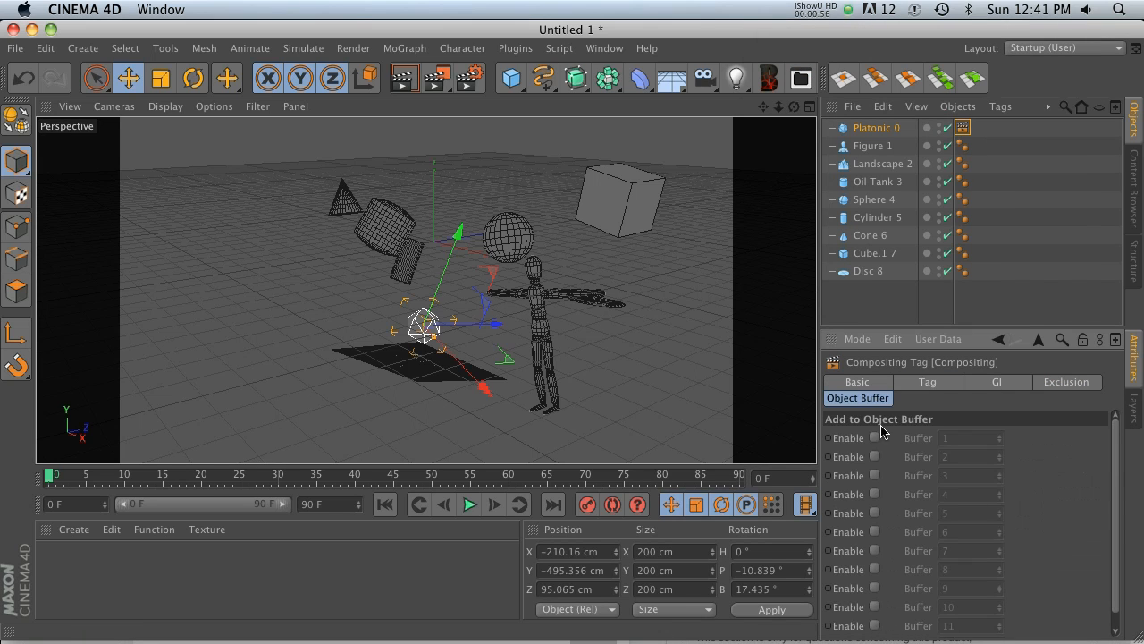
left_click(875, 437)
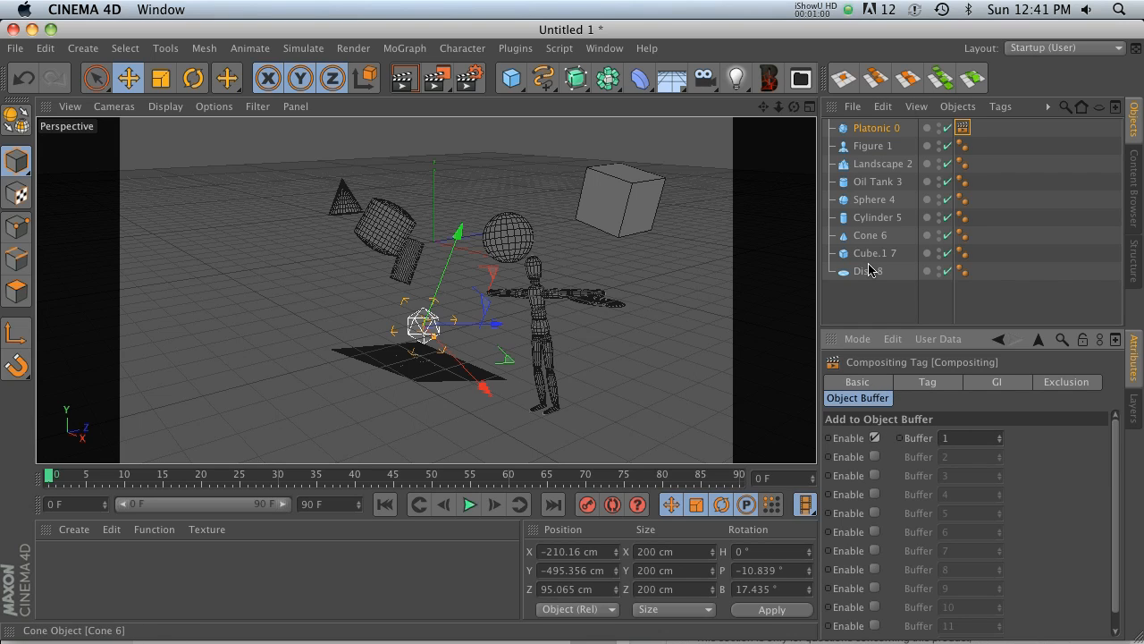
- Enable Multi-Pass rendering in the render settings
left_click(469, 78)
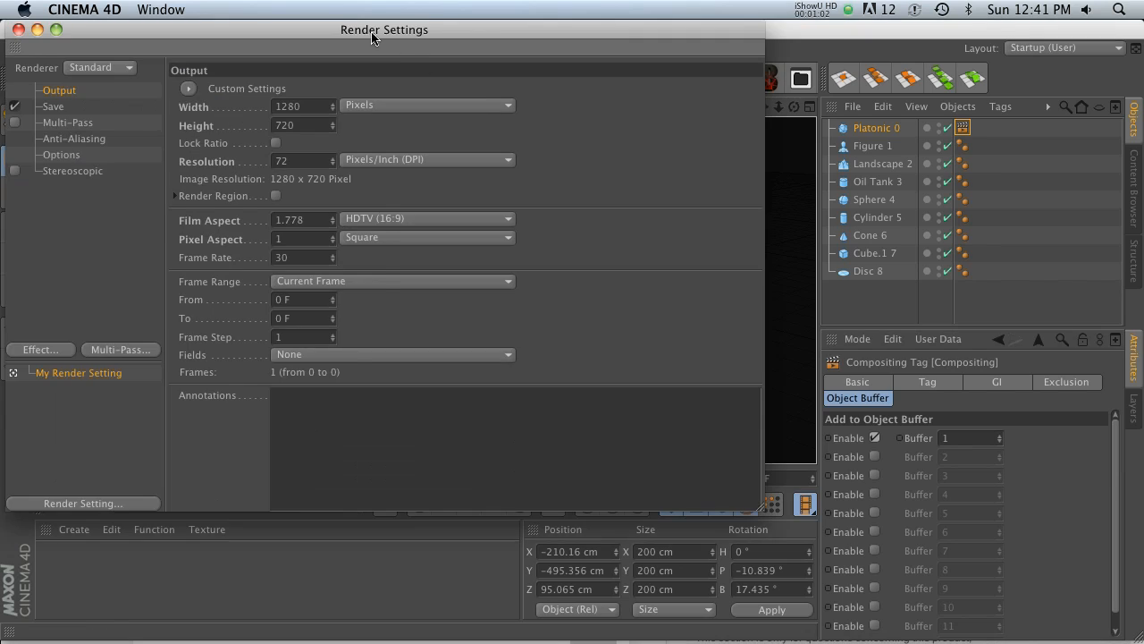
left_click_drag(374, 40, 570, 69)
left_click(280, 154)
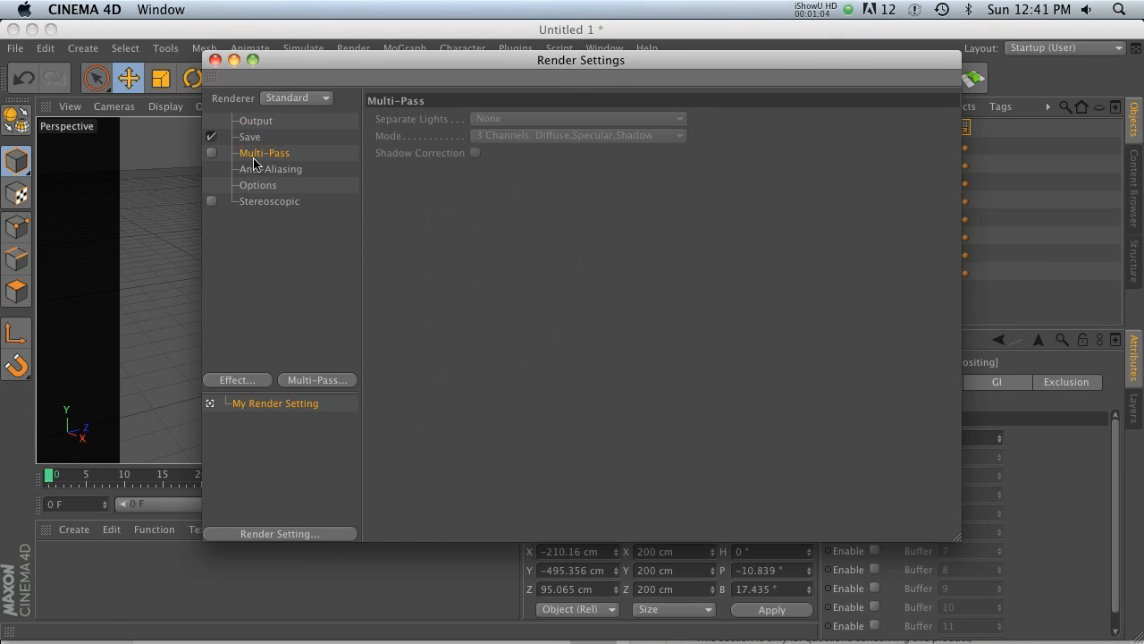
left_click(212, 153)
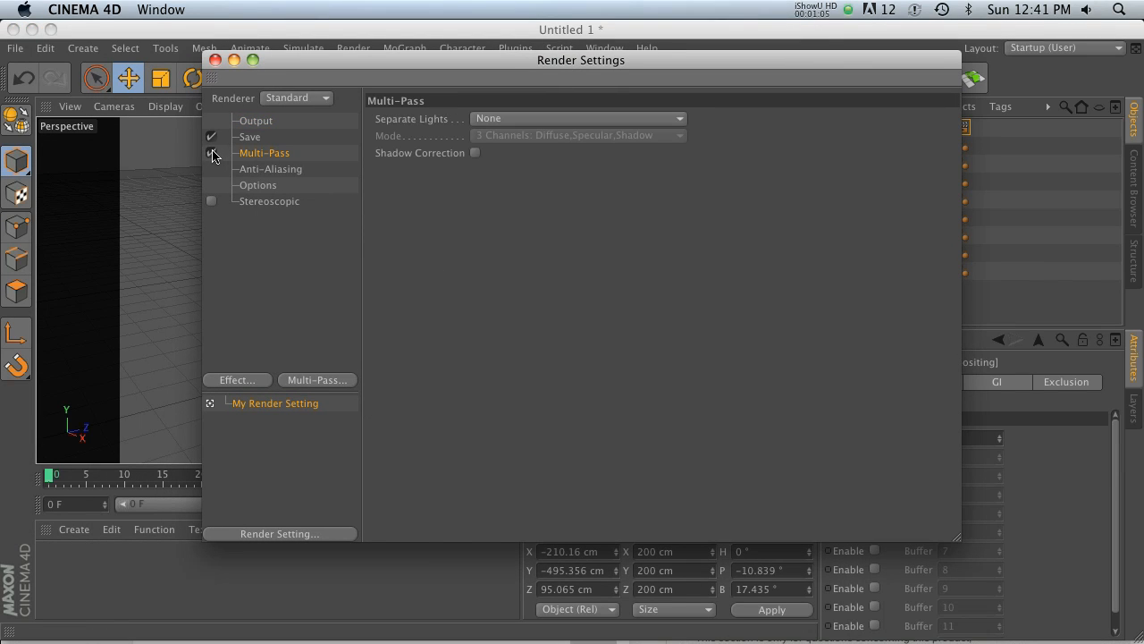
- Add an Object Buffer pass with group ID 1 to the Multi-Pass output and close the render settings
left_click(317, 380)
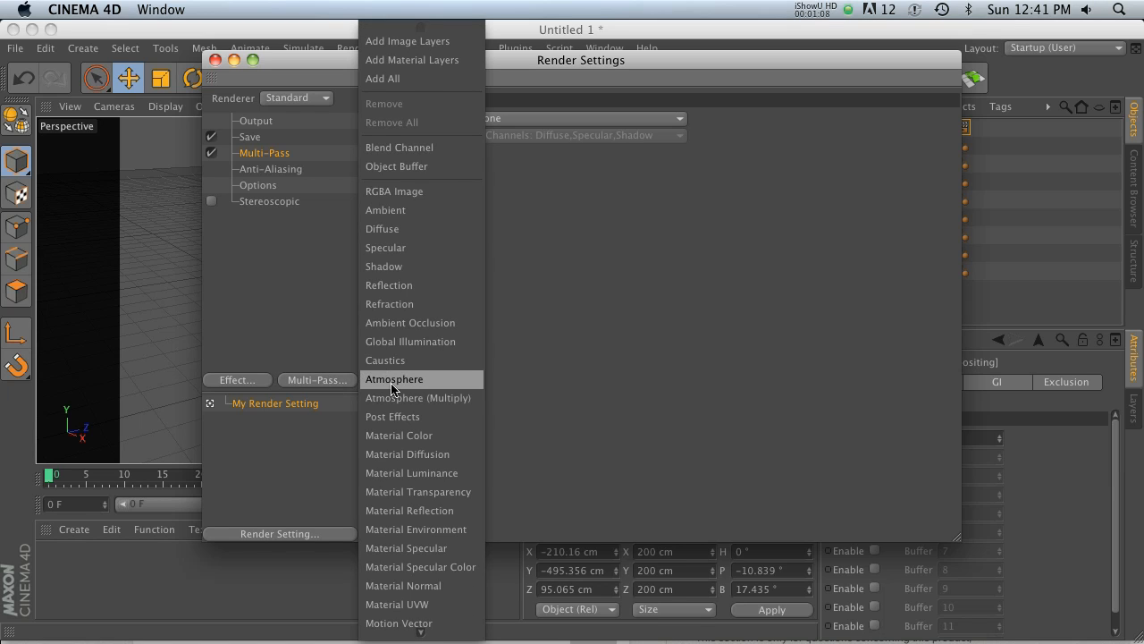
left_click(408, 168)
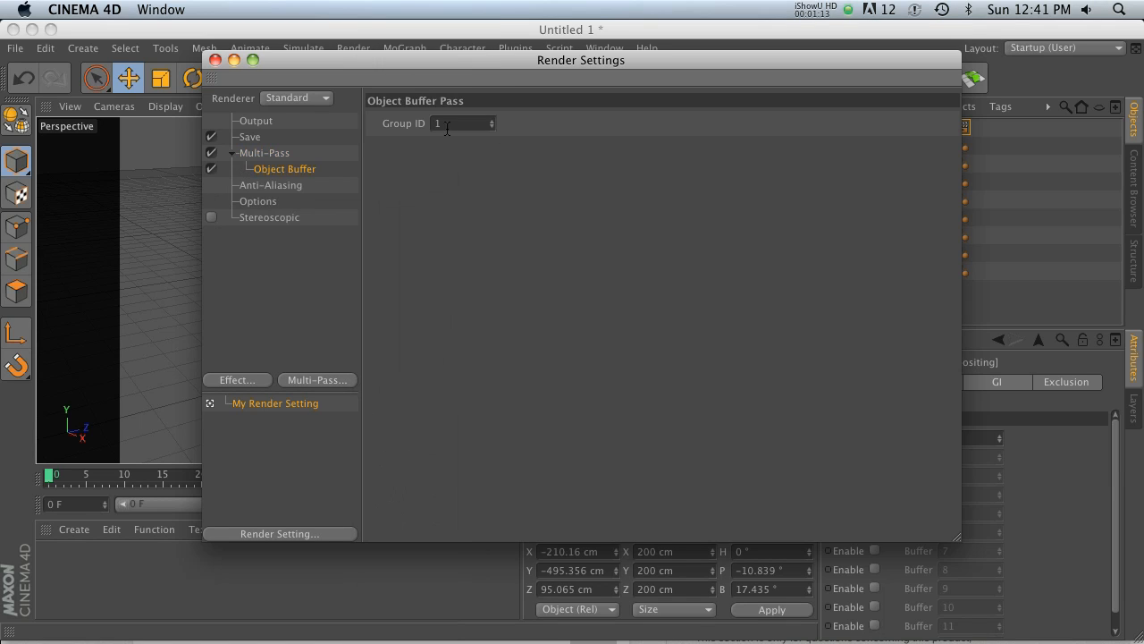
left_click_drag(433, 76, 315, 55)
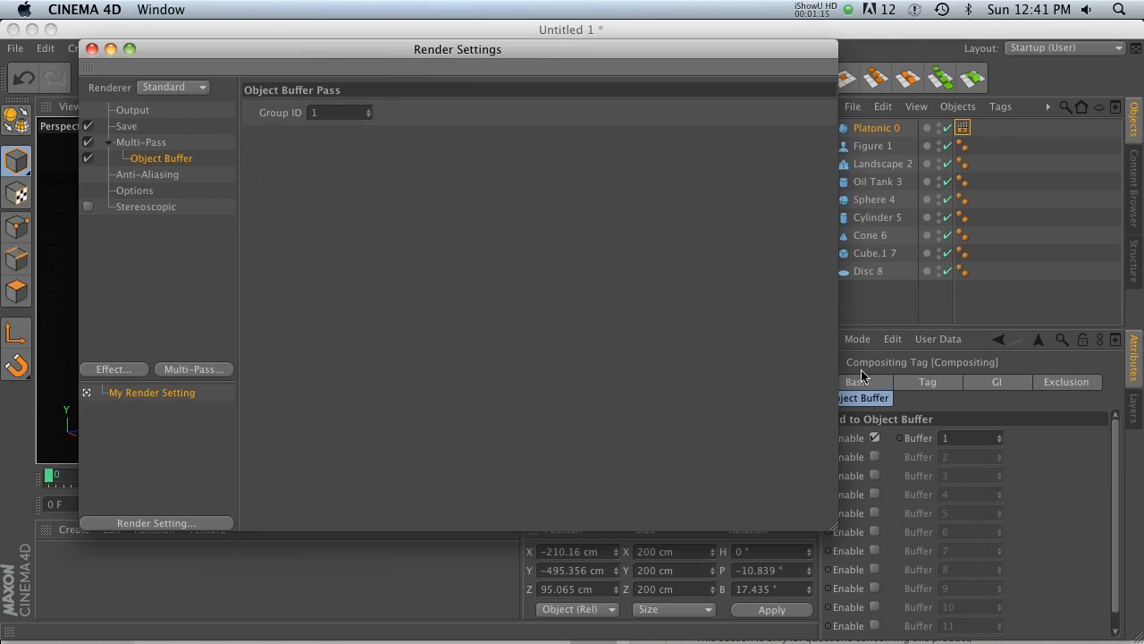
left_click(91, 49)
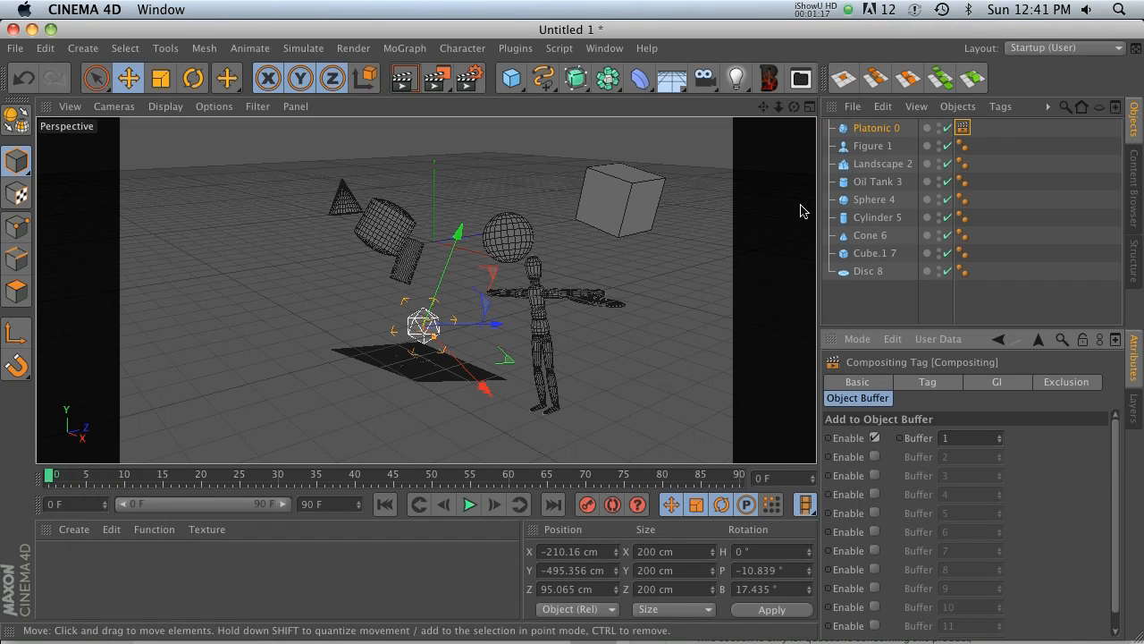
- Copy the Compositing tag to Figure 1 with buffer 2, and add a matching Object Buffer pass with group ID 2
left_click_drag(971, 125, 982, 148, "ctrl")
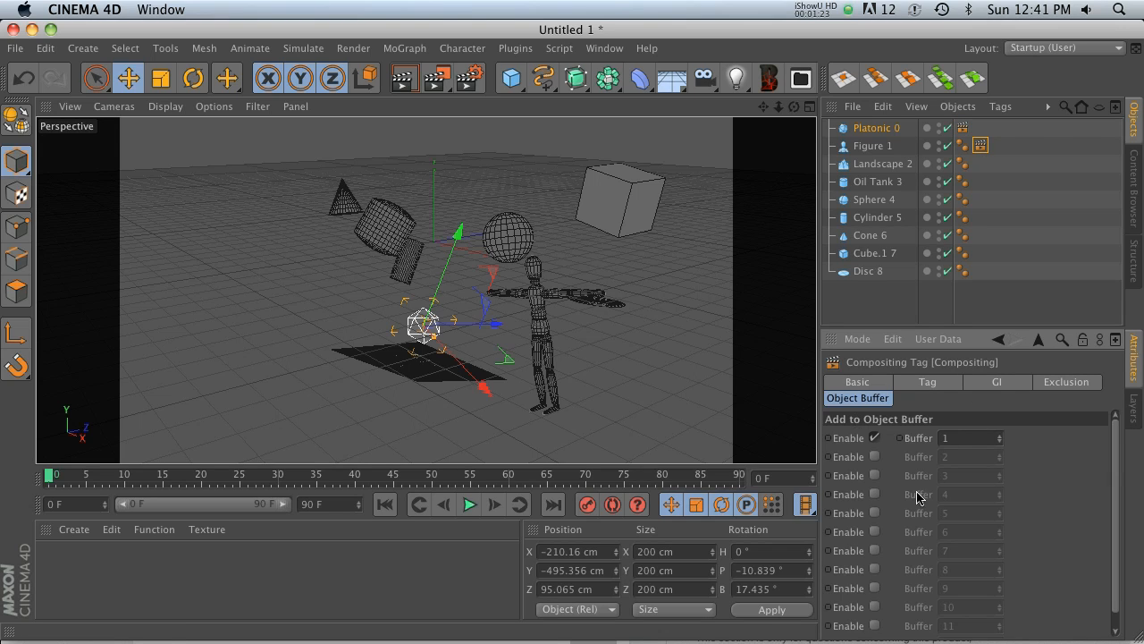
left_click(469, 79)
left_click(204, 370)
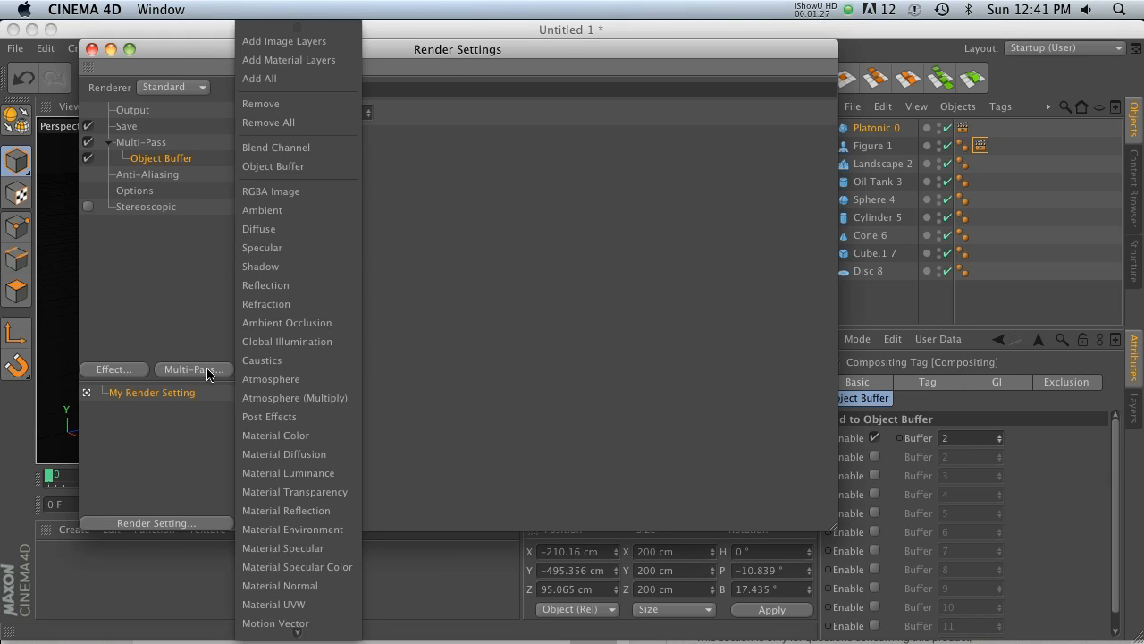
left_click(279, 167)
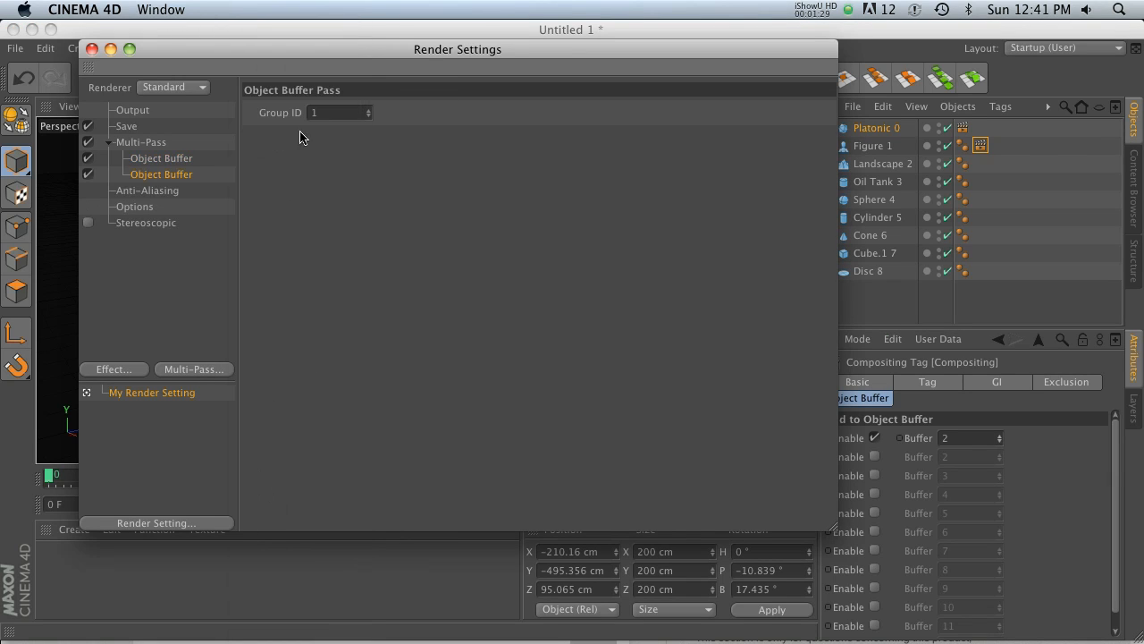
left_click(373, 109)
left_click_drag(411, 56, 531, 470)
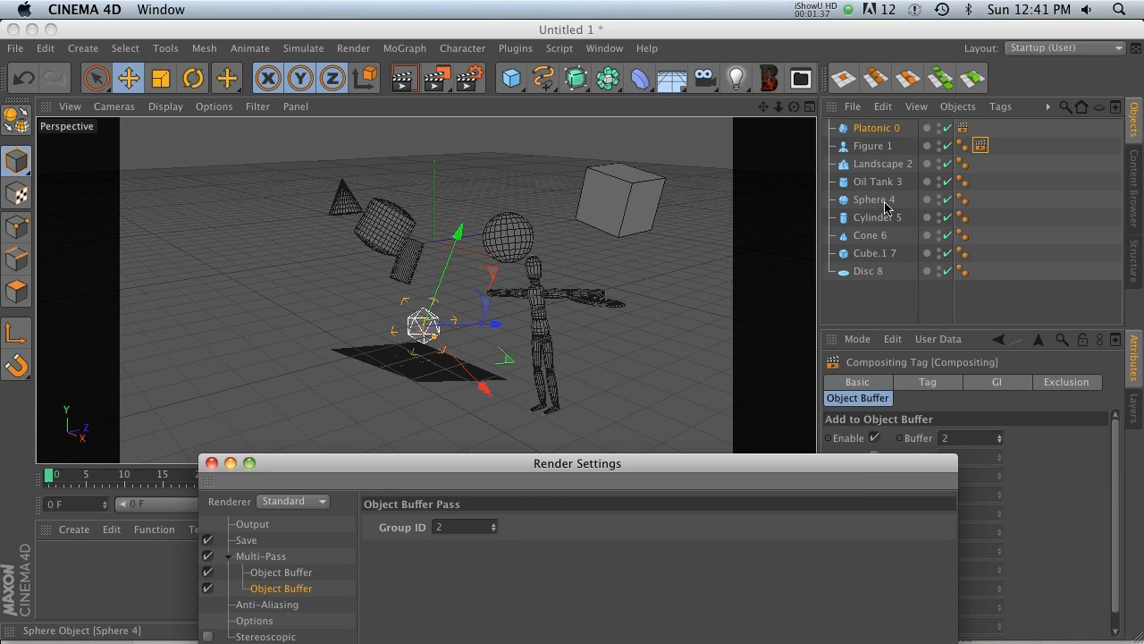
- Delete both Object Buffer passes from the Multi-Pass output, along with the Platonic 0 object in the scene
left_click_drag(601, 469, 593, 152)
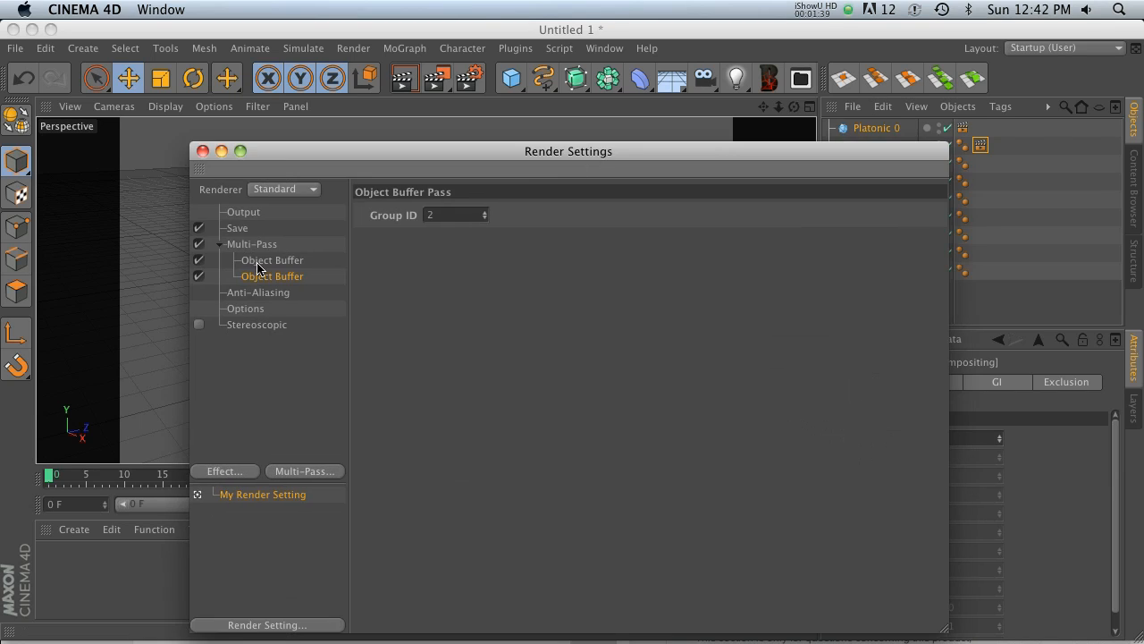
key("Delete")
left_click(260, 262)
key("Delete")
key("Delete")
left_click(241, 246)
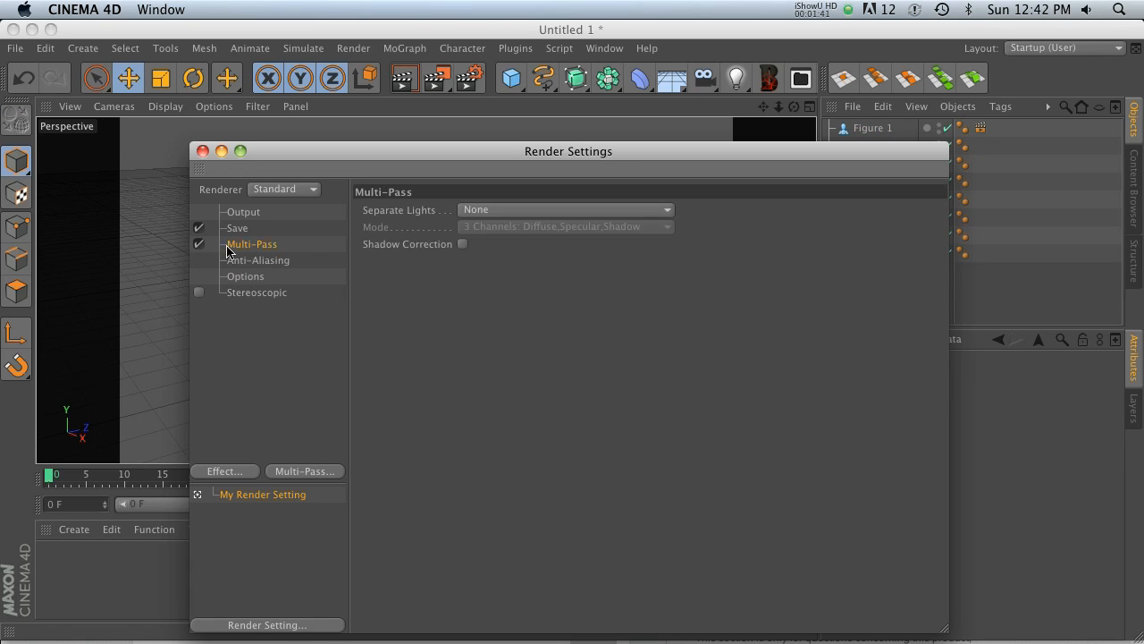
- Close the render settings and delete the Compositing tag from Figure 1
left_click(203, 151)
left_click(981, 128)
key("Delete")
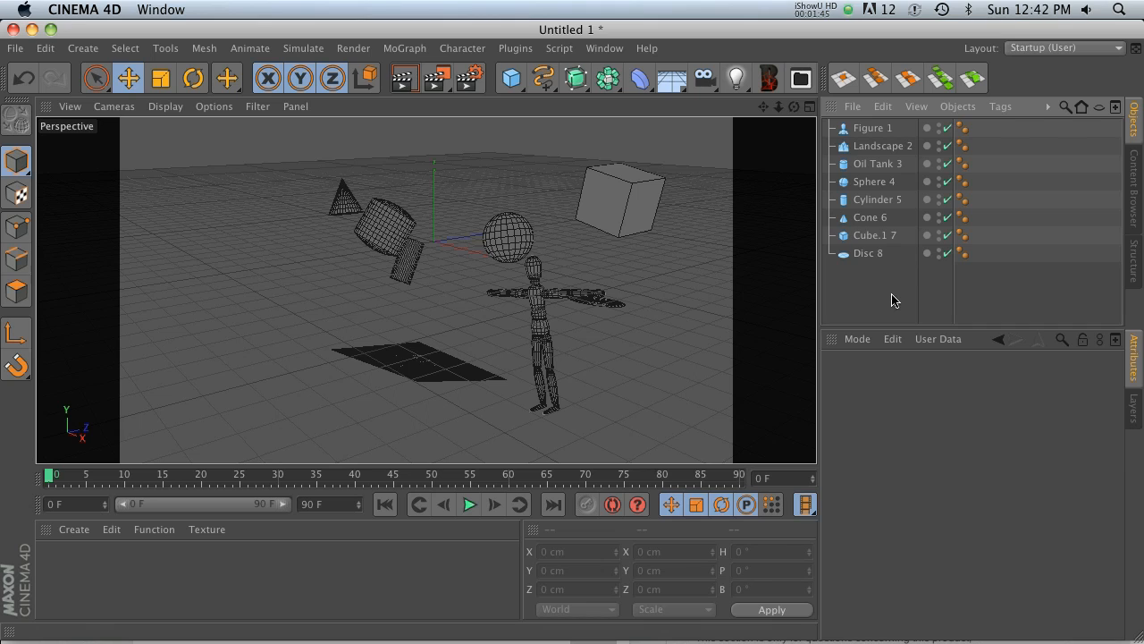
- Select all objects from Figure 1 through Disc 8 and run Buffer Booster with adding buffers to selected objects enabled
left_click_drag(895, 308, 844, 111)
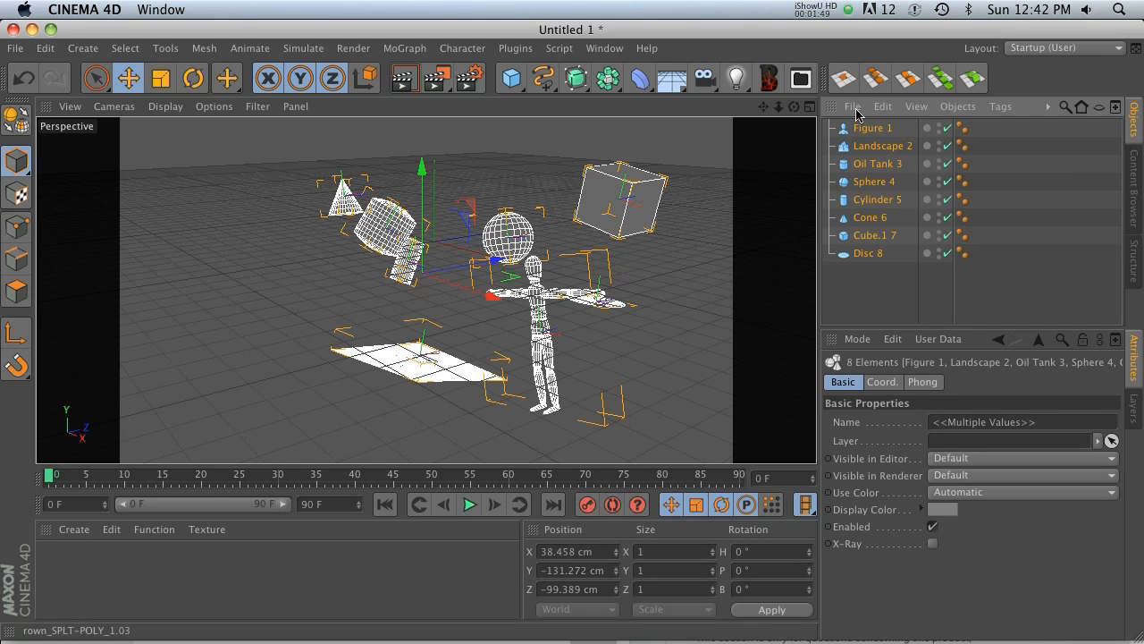
left_click_drag(819, 132, 875, 132)
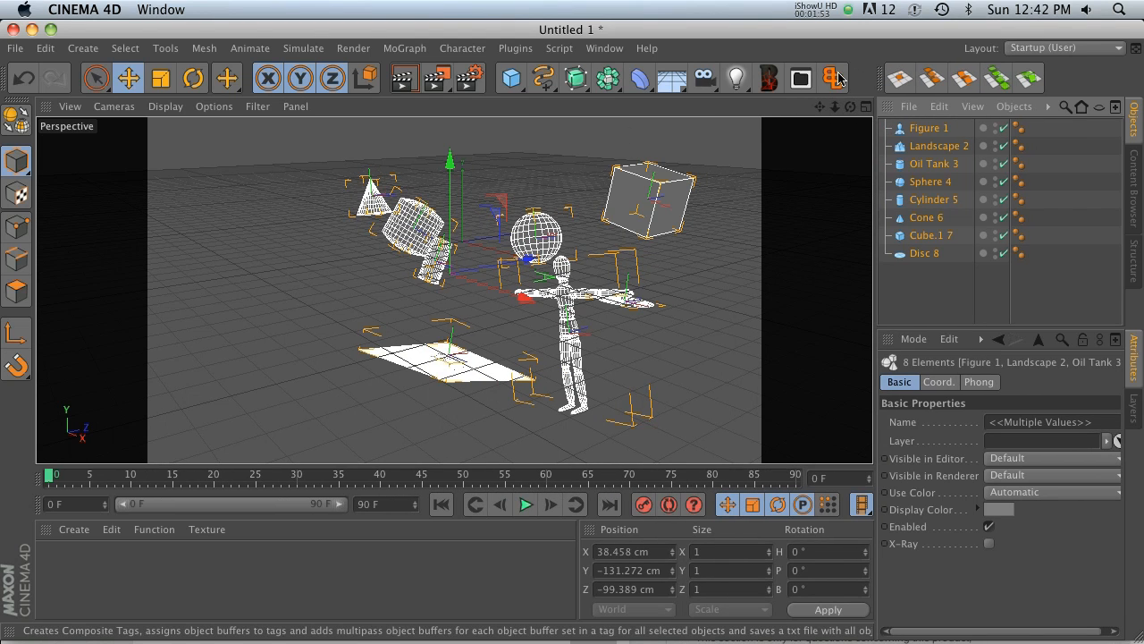
left_click(836, 80)
left_click_drag(847, 35, 542, 36)
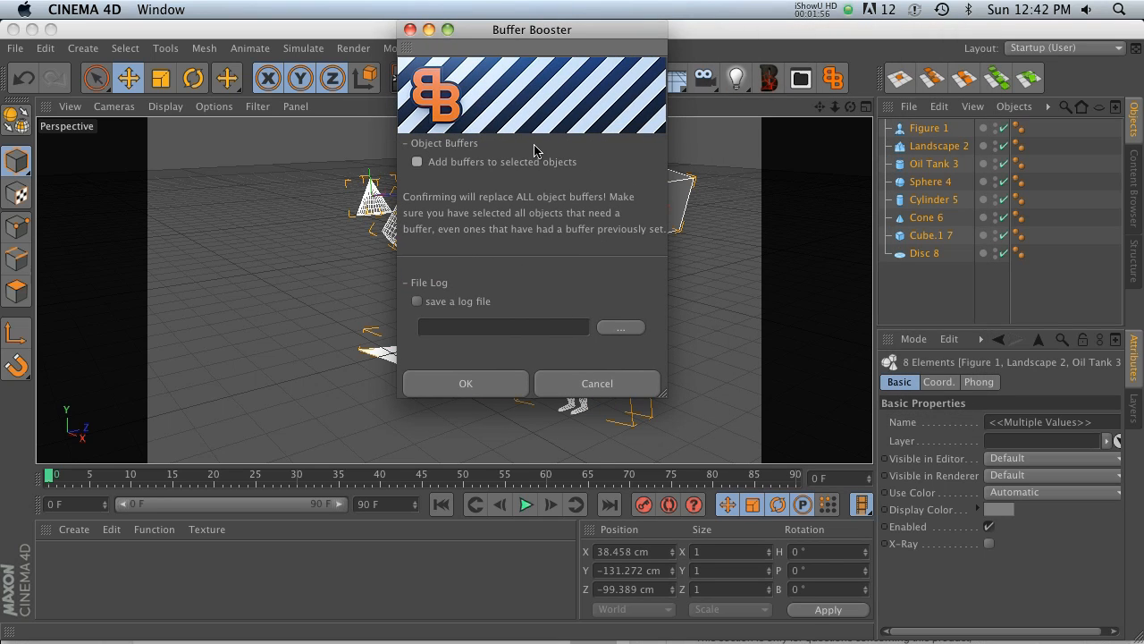
left_click(417, 162)
left_click(466, 382)
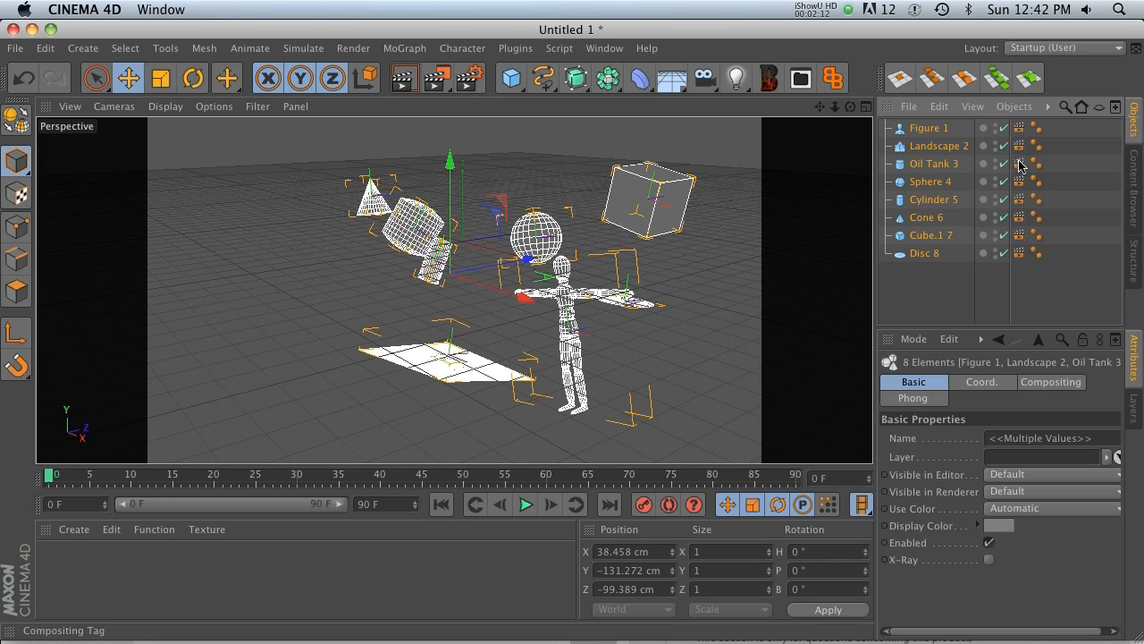
- Check the buffer numbers on several objects' Compositing tags, including Sphere 4 and Disc 8, and inspect the Multi-Pass list in the render settings
left_click(1019, 129)
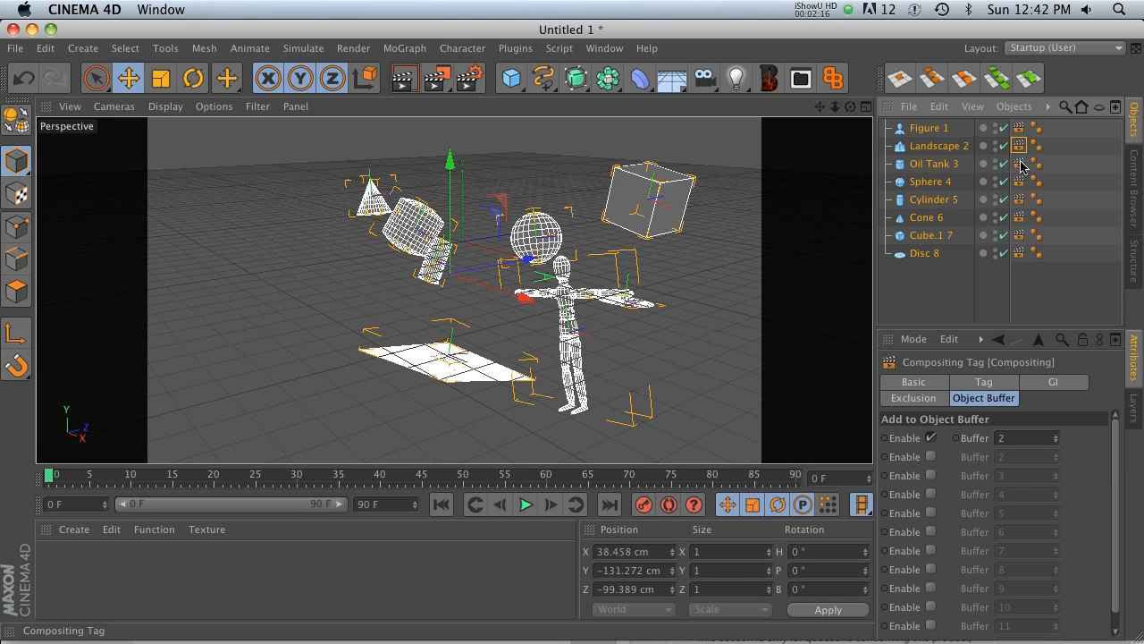
left_click(1019, 182)
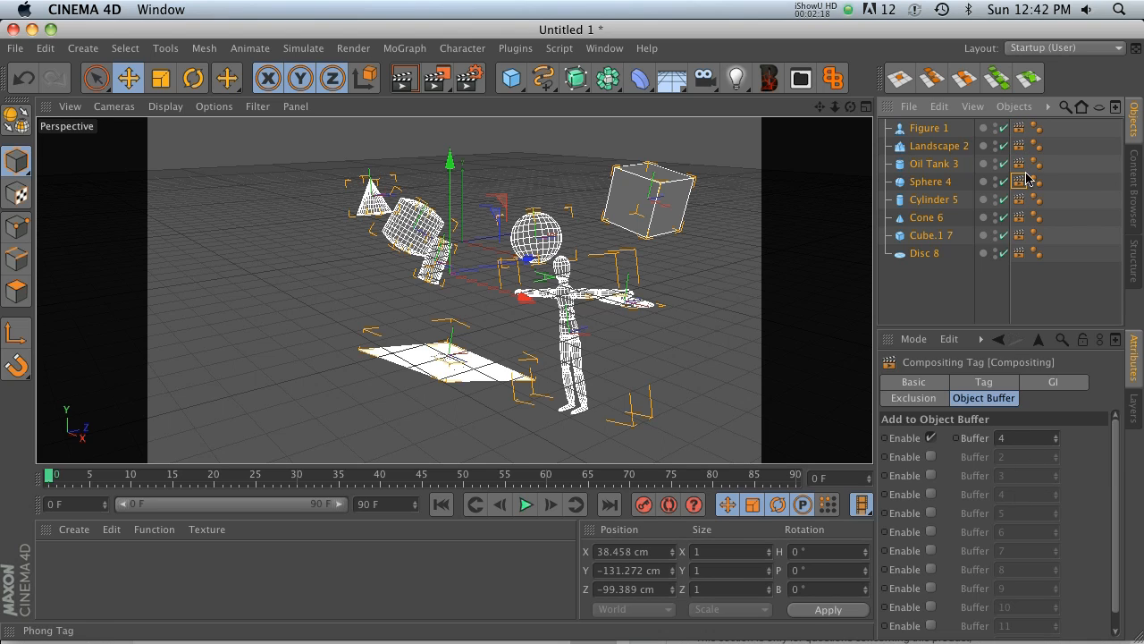
left_click(1019, 218)
left_click(1019, 253)
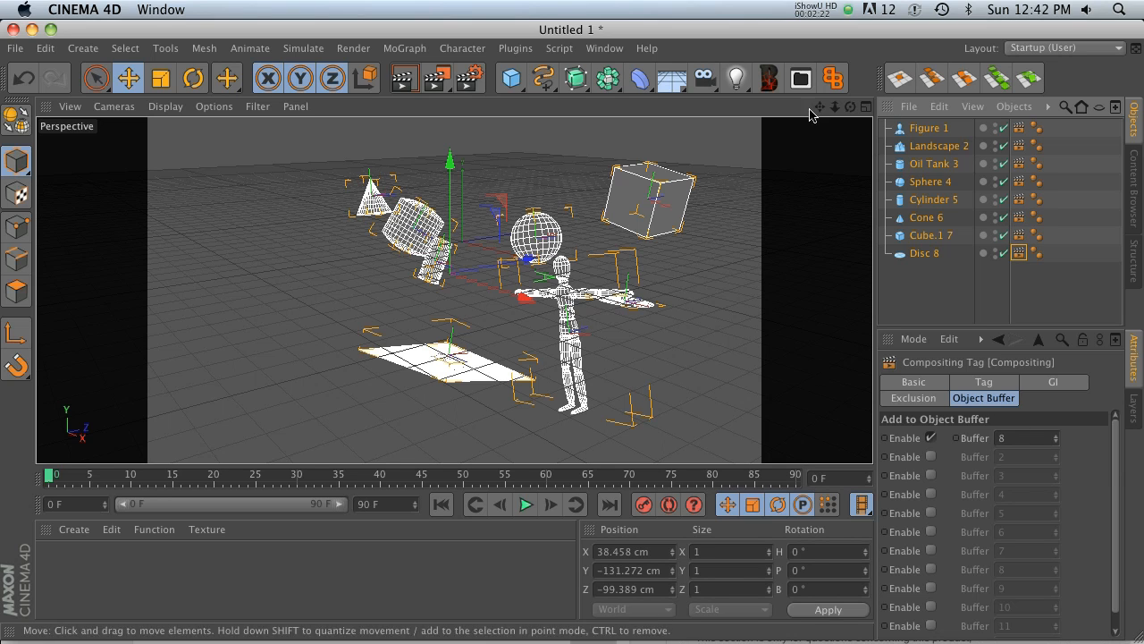
left_click(455, 81)
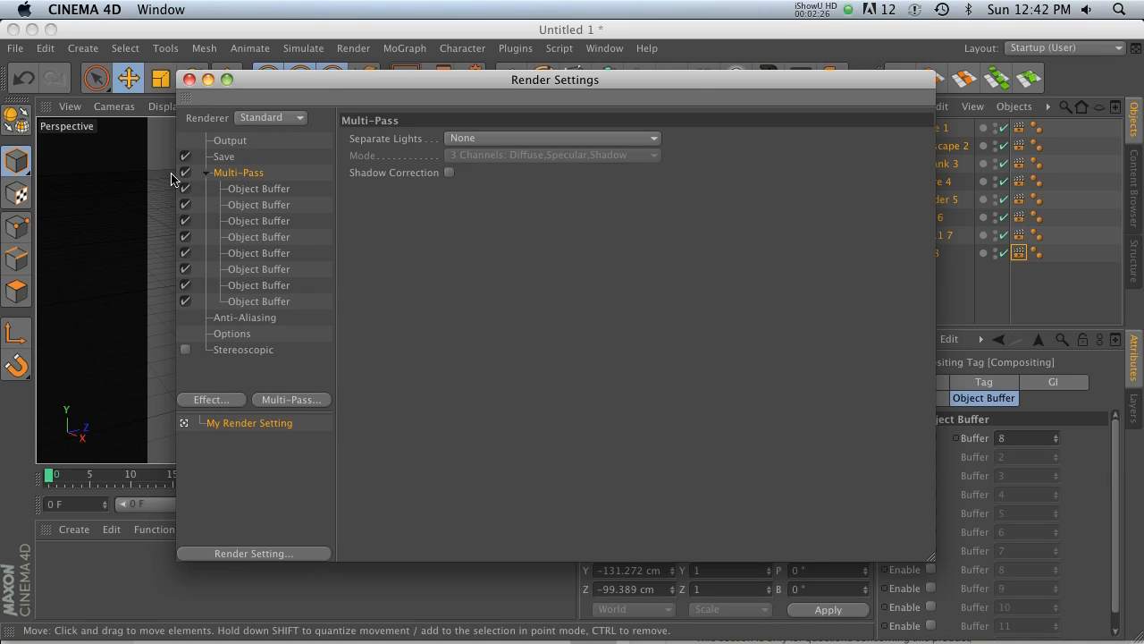
- Check the Group IDs of several Object Buffer passes under Multi-Pass and close the render settings
left_click(251, 189)
left_click(254, 204)
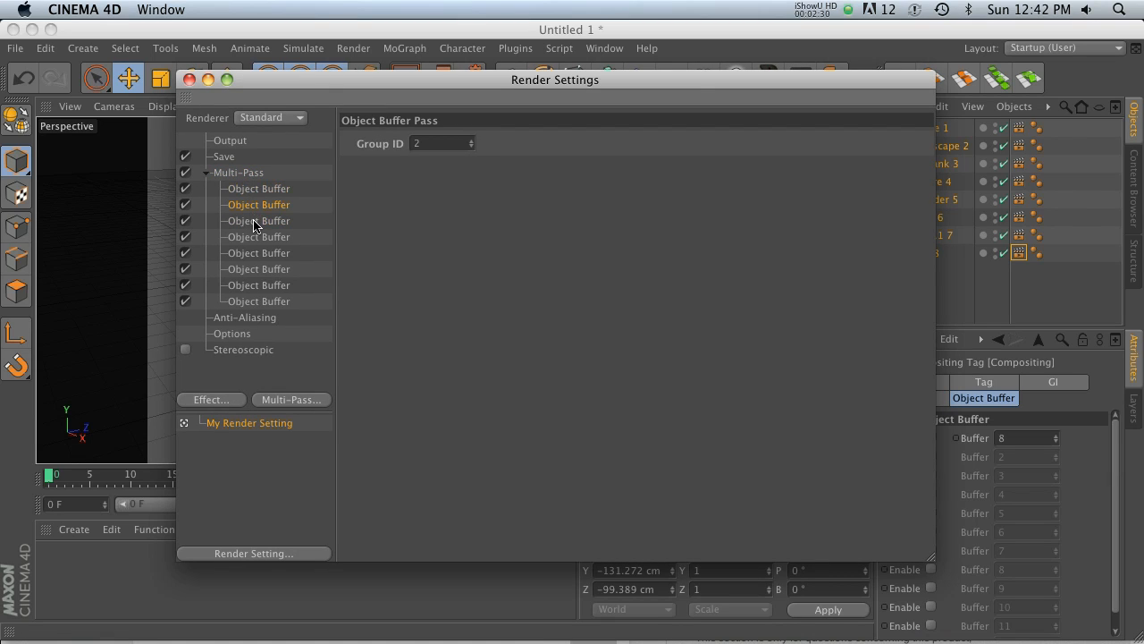
left_click_drag(757, 80, 684, 72)
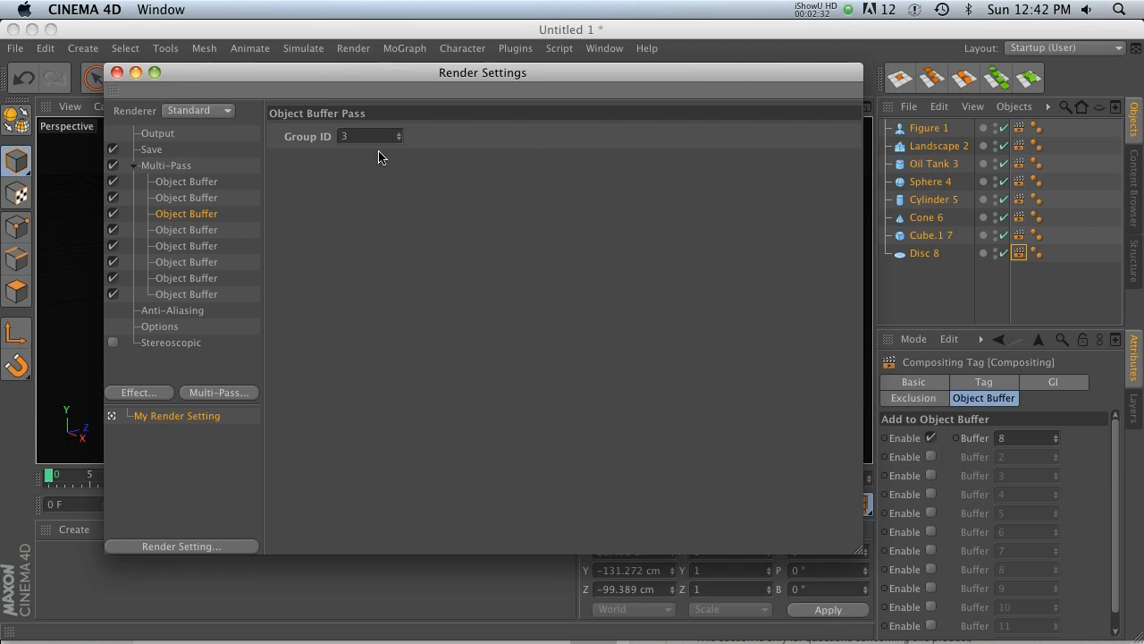
left_click(195, 280)
left_click_drag(213, 80, 232, 186)
left_click(135, 177)
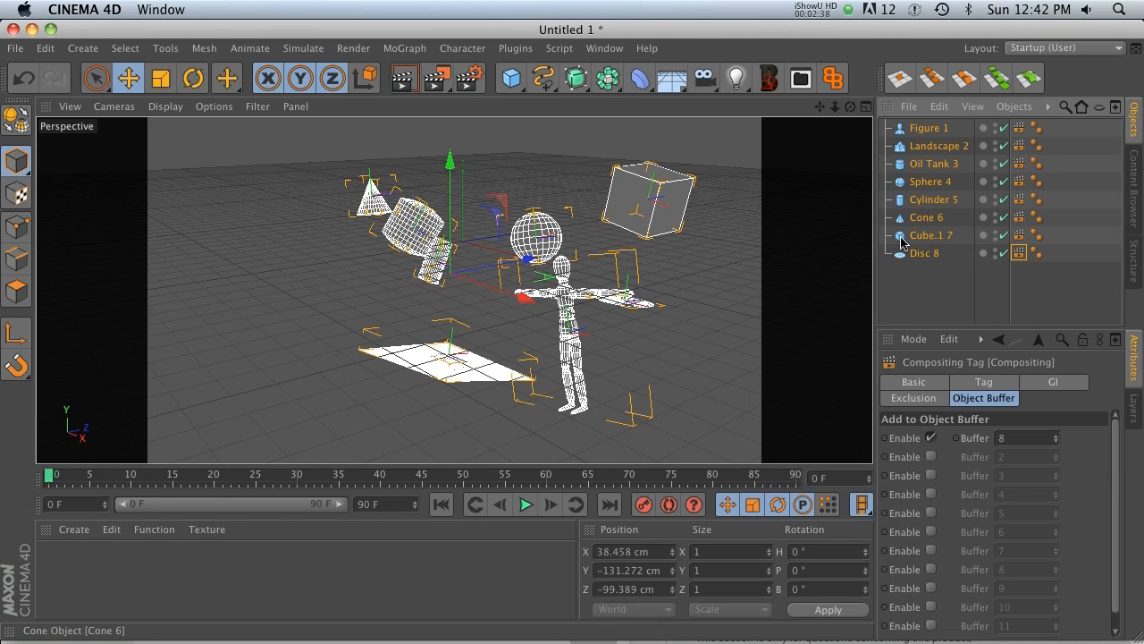
- Delete the Compositing tags from all objects, and run Buffer Booster on Sphere 4 through Disc 8 with adding buffers to selected objects enabled
left_click(951, 275)
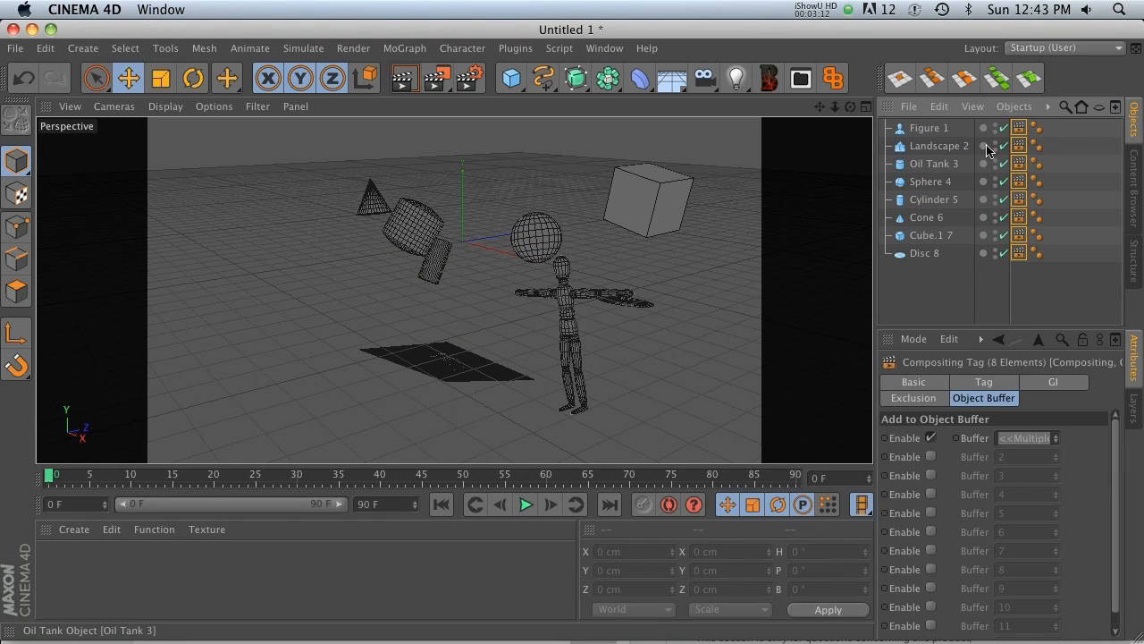
key("Delete")
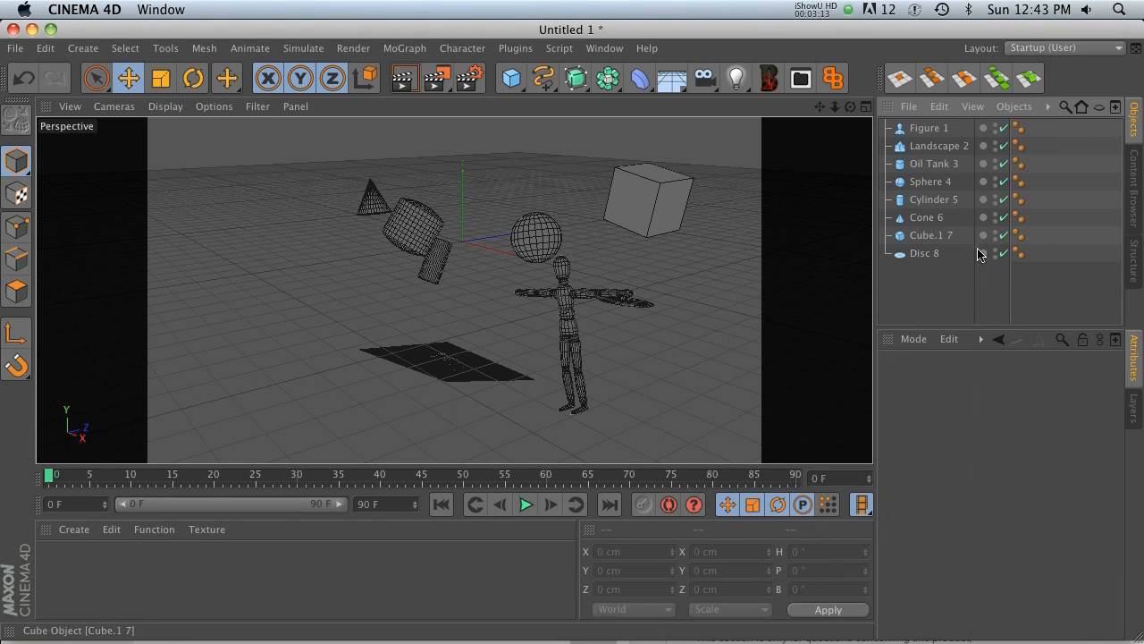
left_click_drag(941, 289, 925, 192)
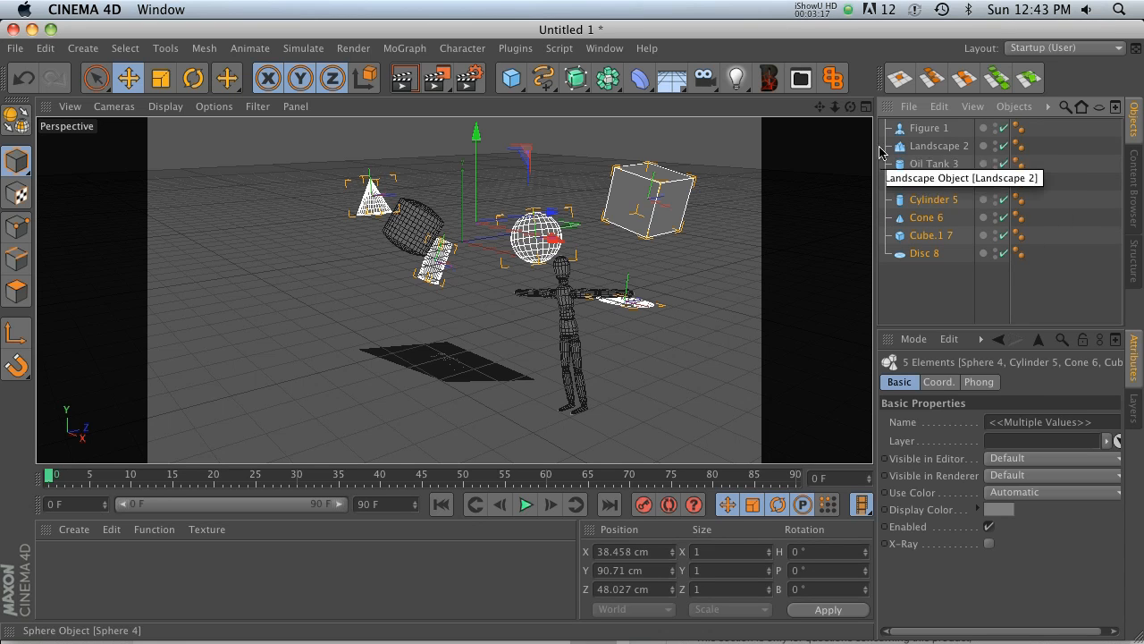
left_click(832, 78)
left_click(417, 162)
left_click(464, 384)
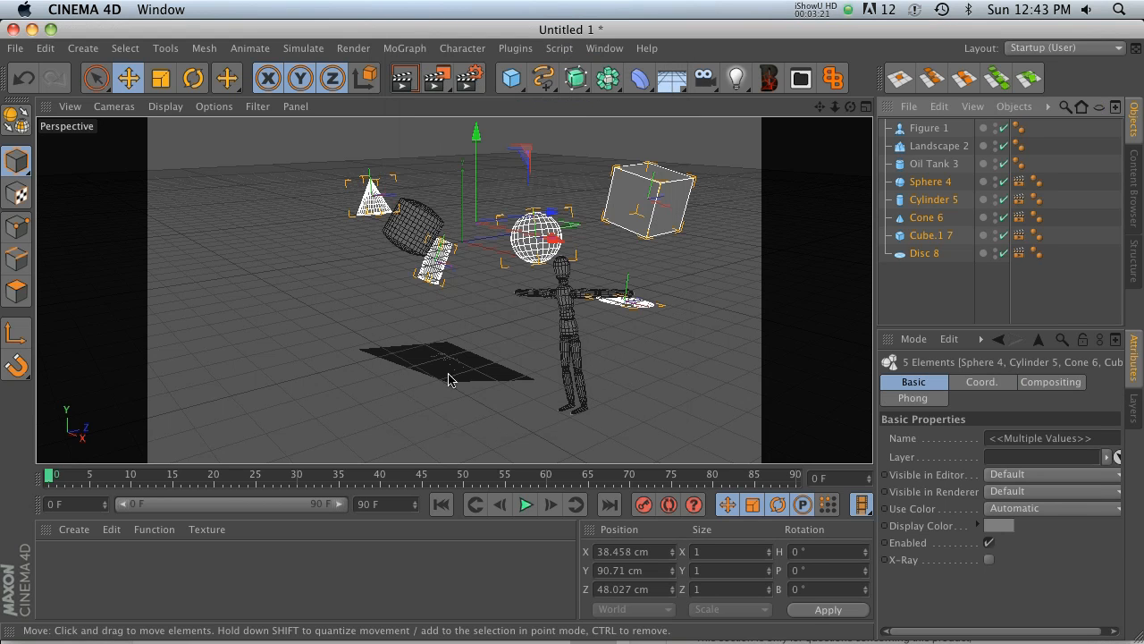
- Check the buffer numbers on the Compositing tags of Sphere 4, Cone 6 and Disc 8, and inspect the Multi-Pass list in the render settings
left_click(1019, 181)
left_click(1018, 217)
left_click(1018, 253)
left_click(454, 76)
left_click_drag(266, 157, 252, 80)
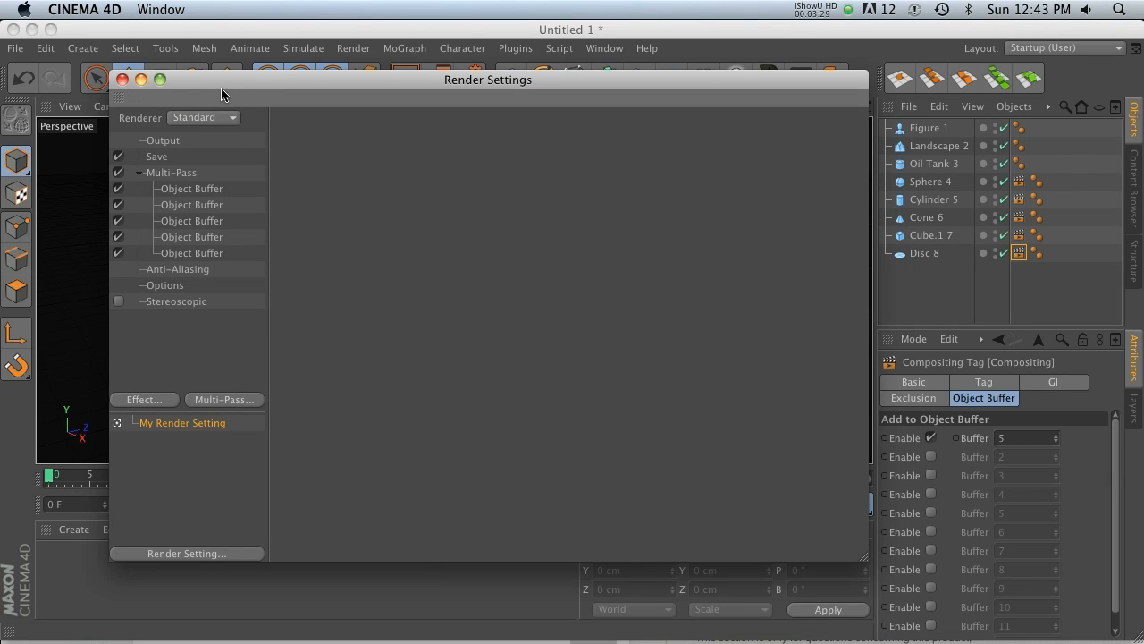
left_click(121, 80)
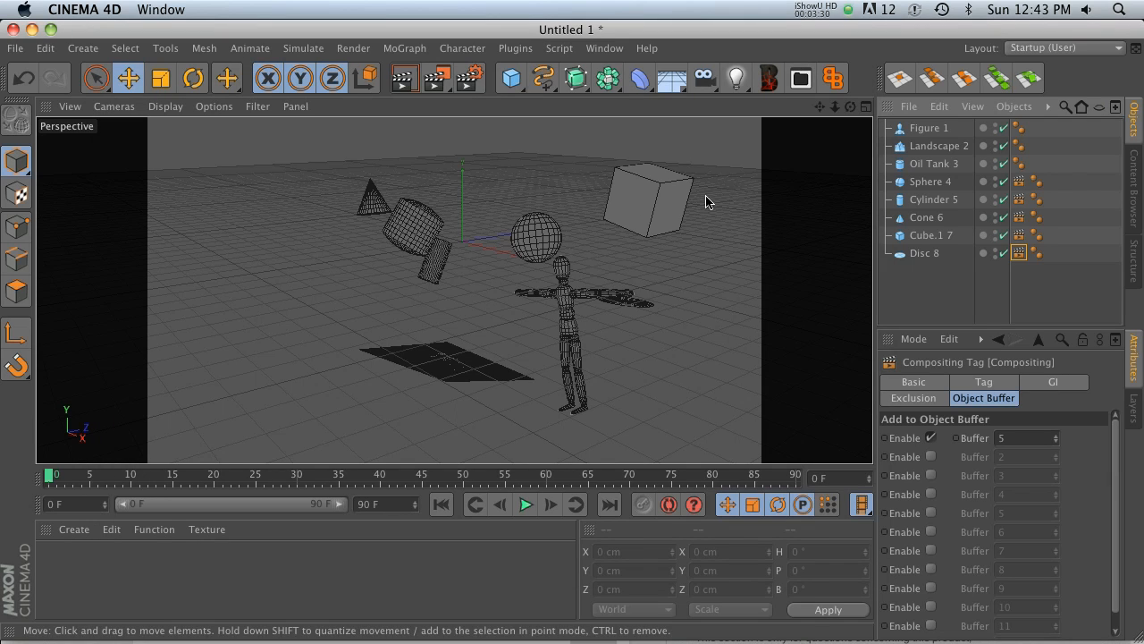
- Run Buffer Booster on only Landscape 2 and Oil Tank 3 with adding buffers to selected objects enabled
left_click(919, 164)
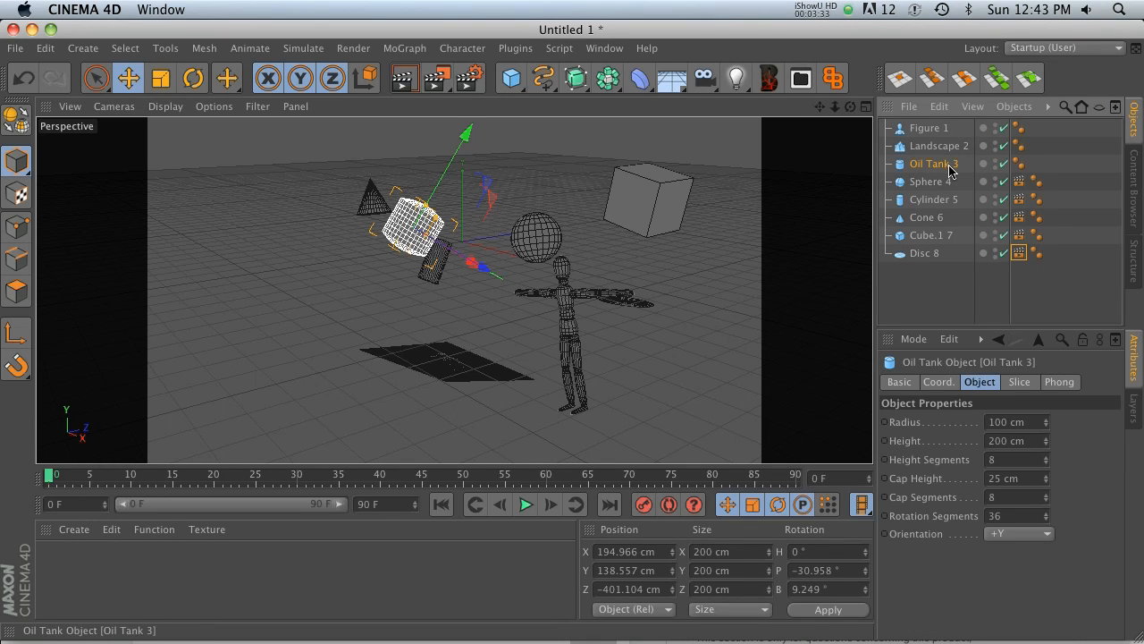
left_click(934, 145, "shift")
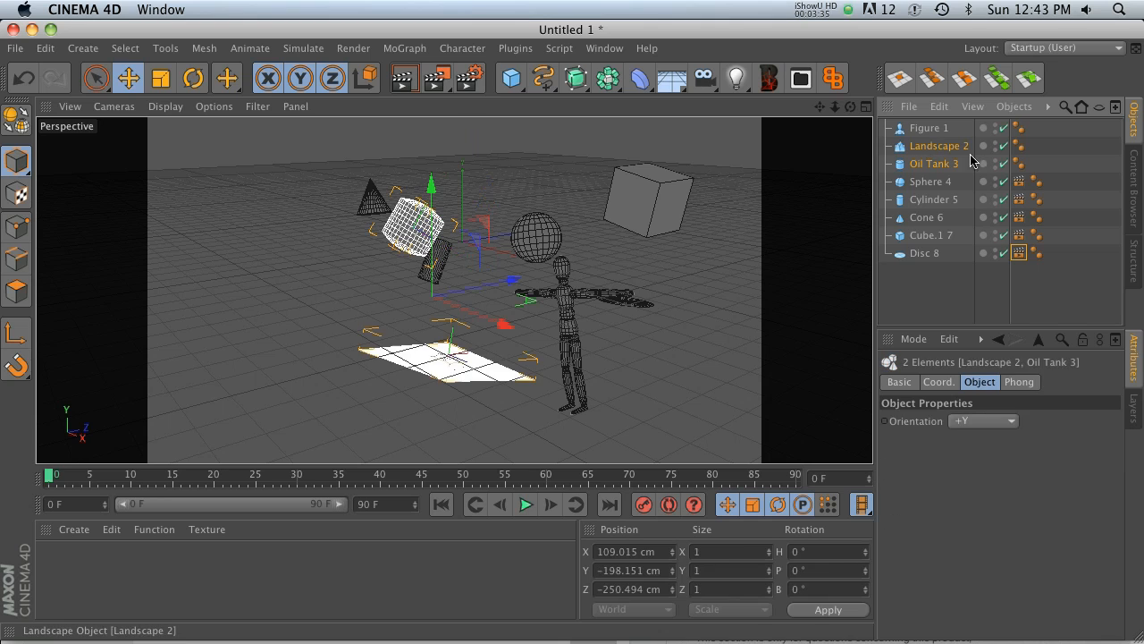
left_click(832, 79)
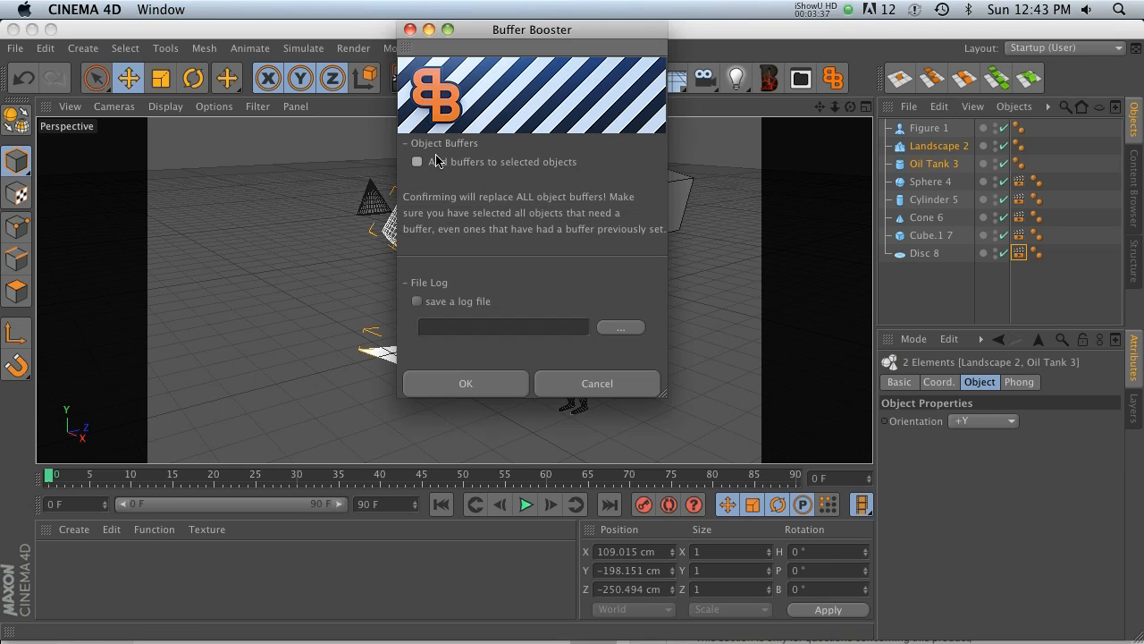
left_click(479, 384)
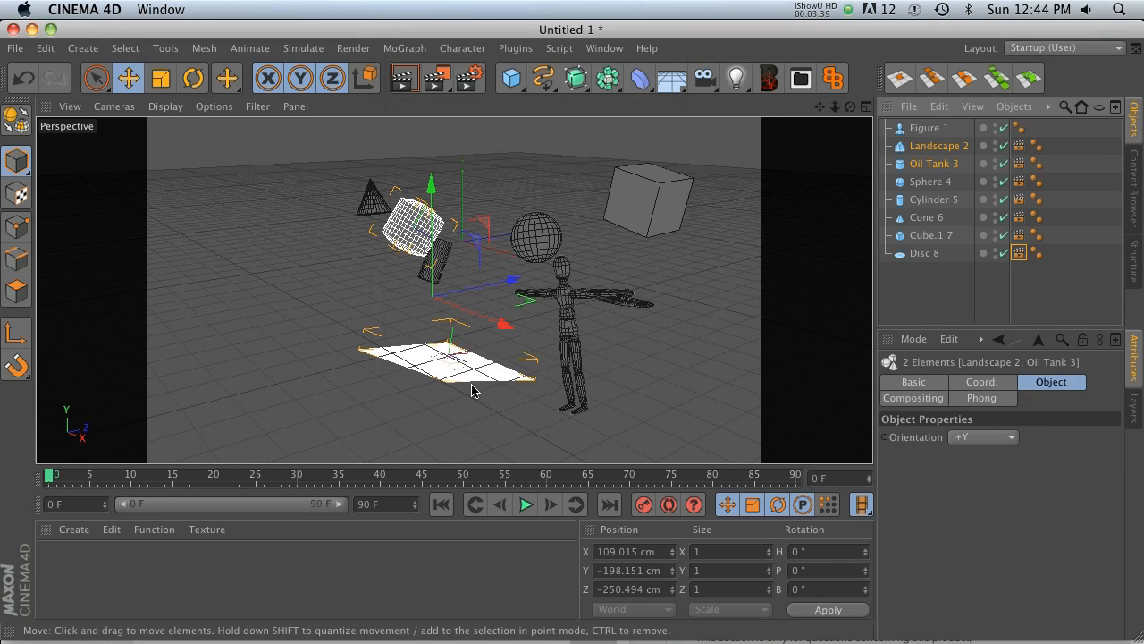
- Compare the buffer numbers on the Compositing tags of Landscape 2 and Oil Tank 3 with the Group IDs of the Object Buffer passes
left_click(1018, 146)
left_click(1019, 164)
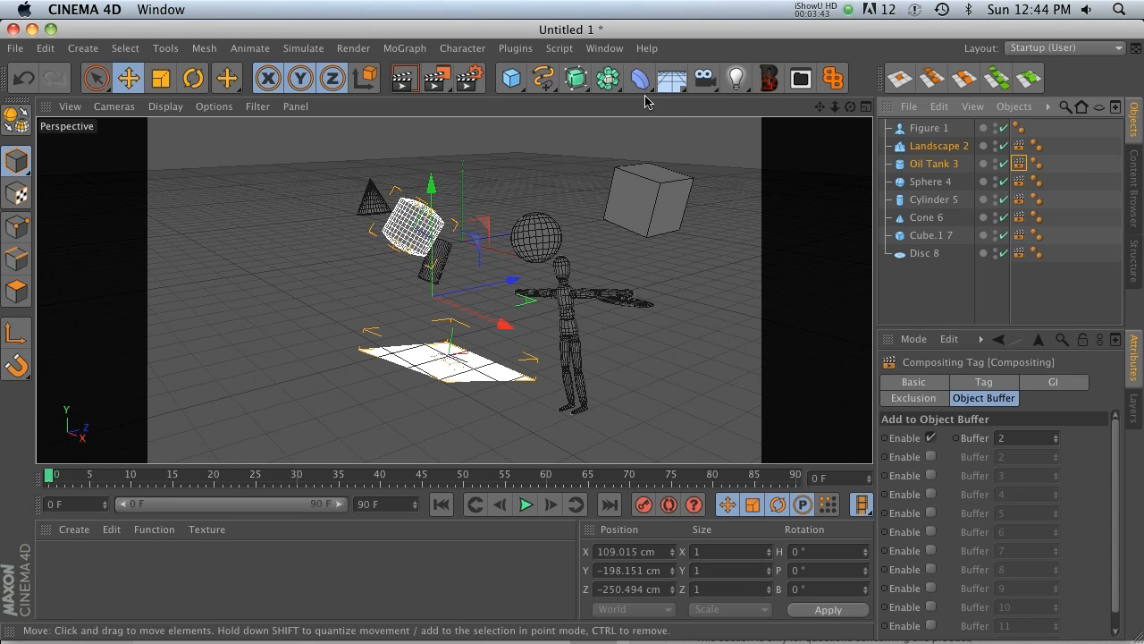
left_click(469, 77)
left_click(170, 191)
left_click(175, 205)
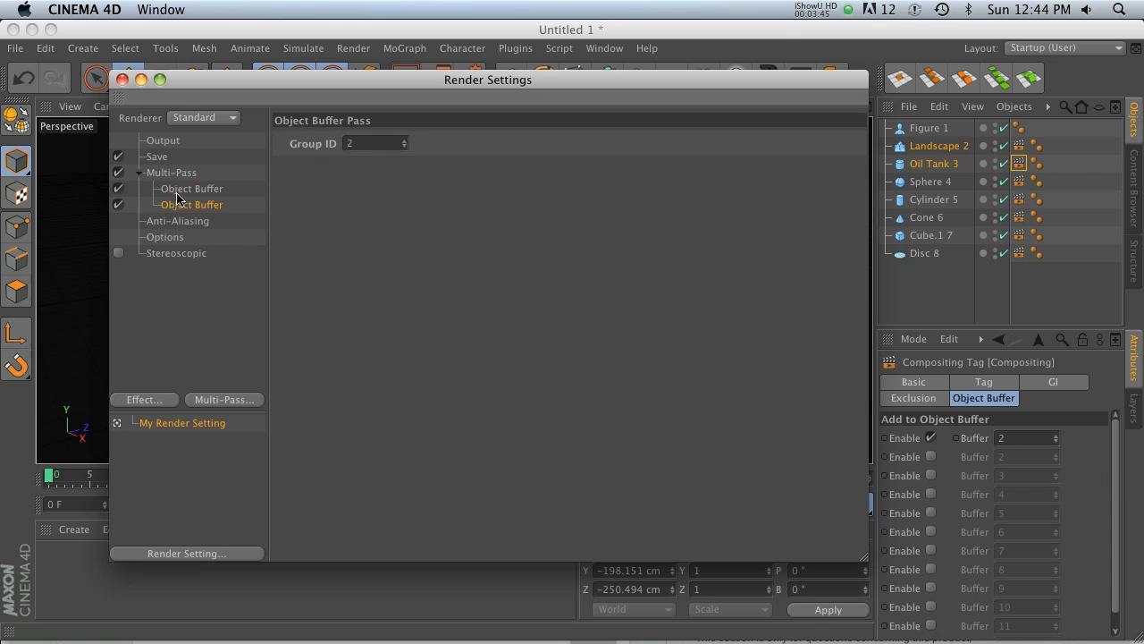
left_click(177, 191)
left_click(176, 206)
left_click(1019, 181)
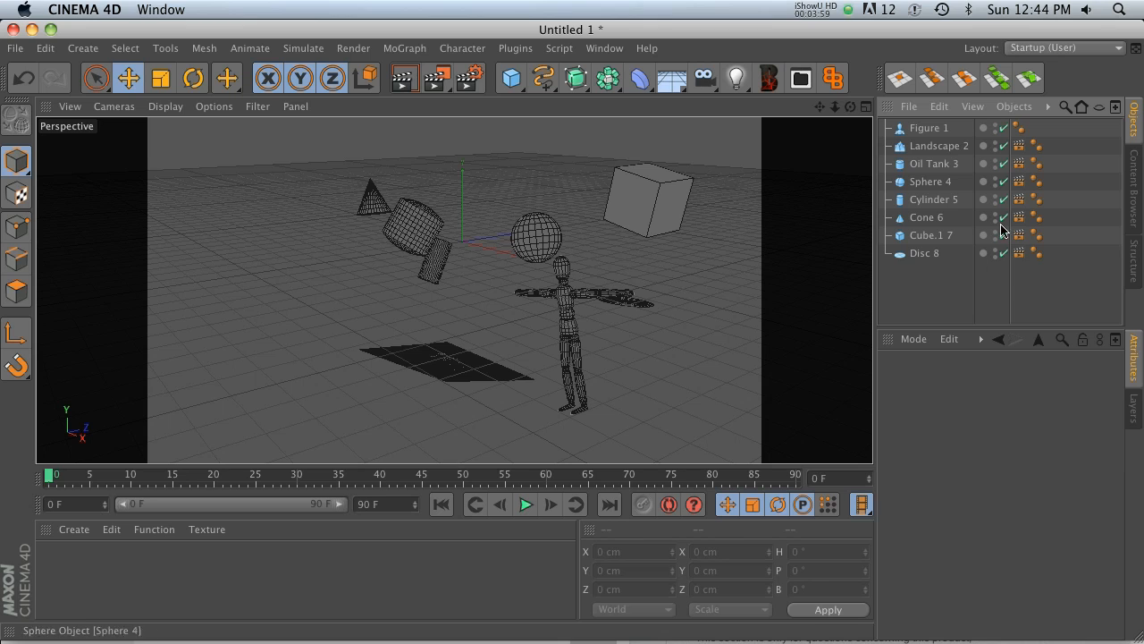
- Delete the existing Compositing tags, and run Buffer Booster on Figure 1 through Disc 8 with adding buffers to selected objects enabled
left_click_drag(1032, 279, 1008, 136)
key("Delete")
left_click_drag(946, 284, 906, 109)
left_click(832, 78)
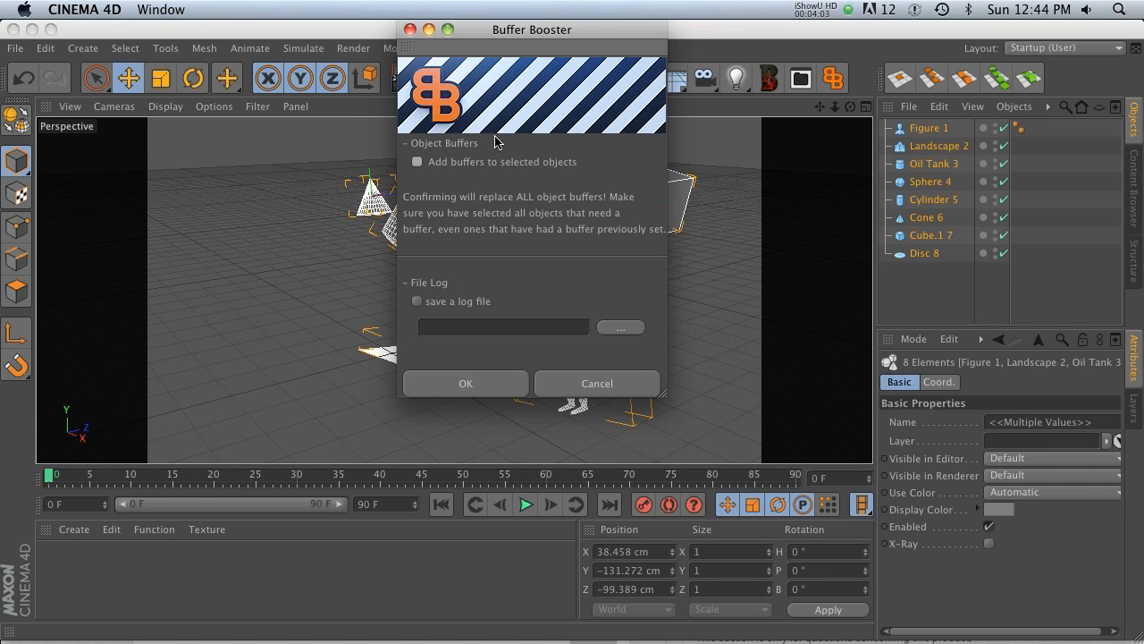
left_click(418, 162)
left_click(487, 386)
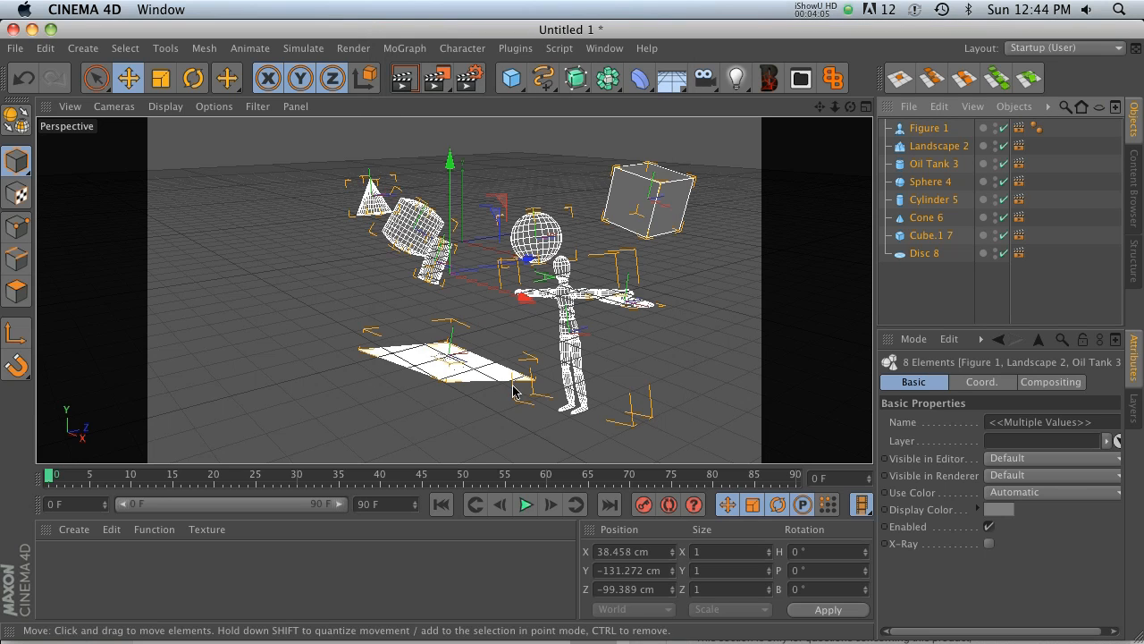
- Inspect the Multi-Pass list in the render settings, close them and deselect all objects
left_click(465, 77)
left_click(122, 80)
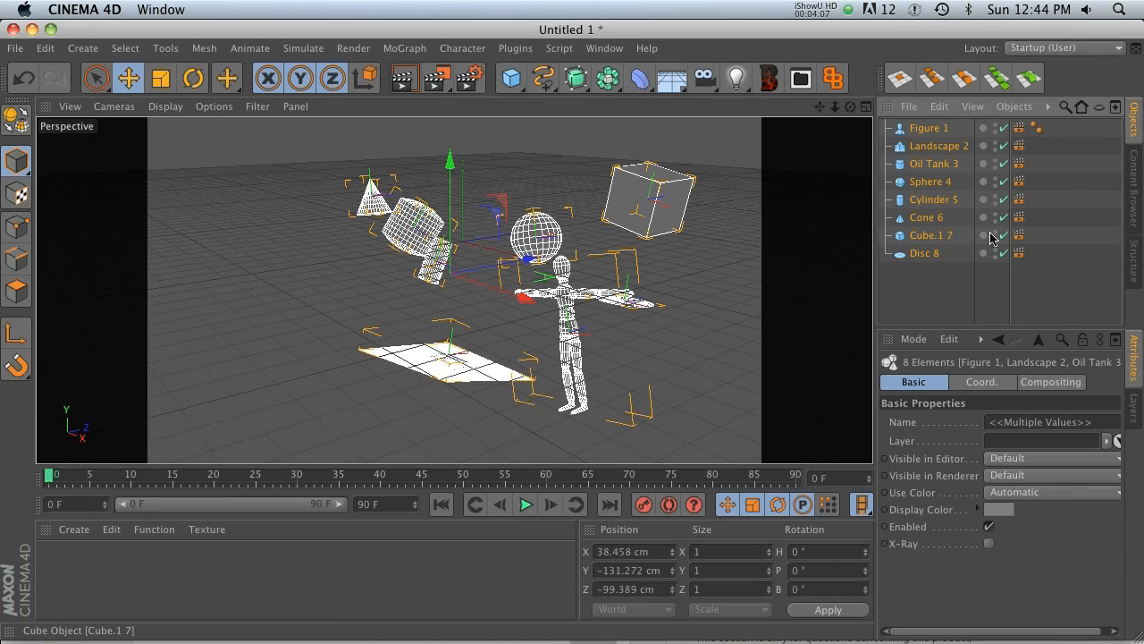
left_click(926, 290)
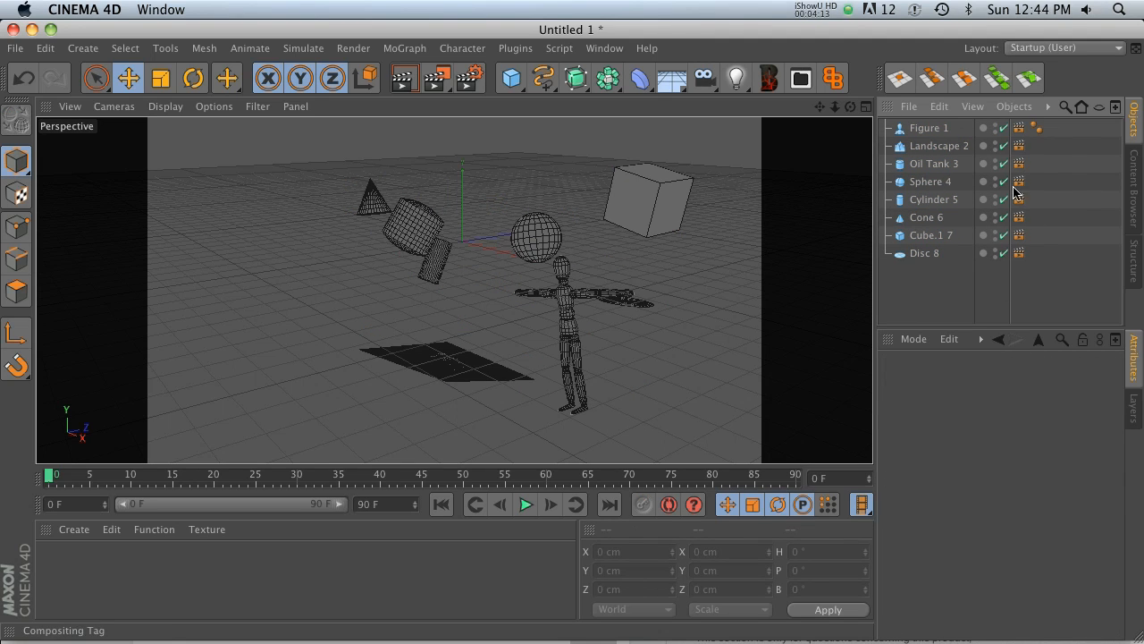
- Delete the Compositing tags from Figure 1 through Disc 8
left_click(1019, 128)
left_click(1015, 251, "shift")
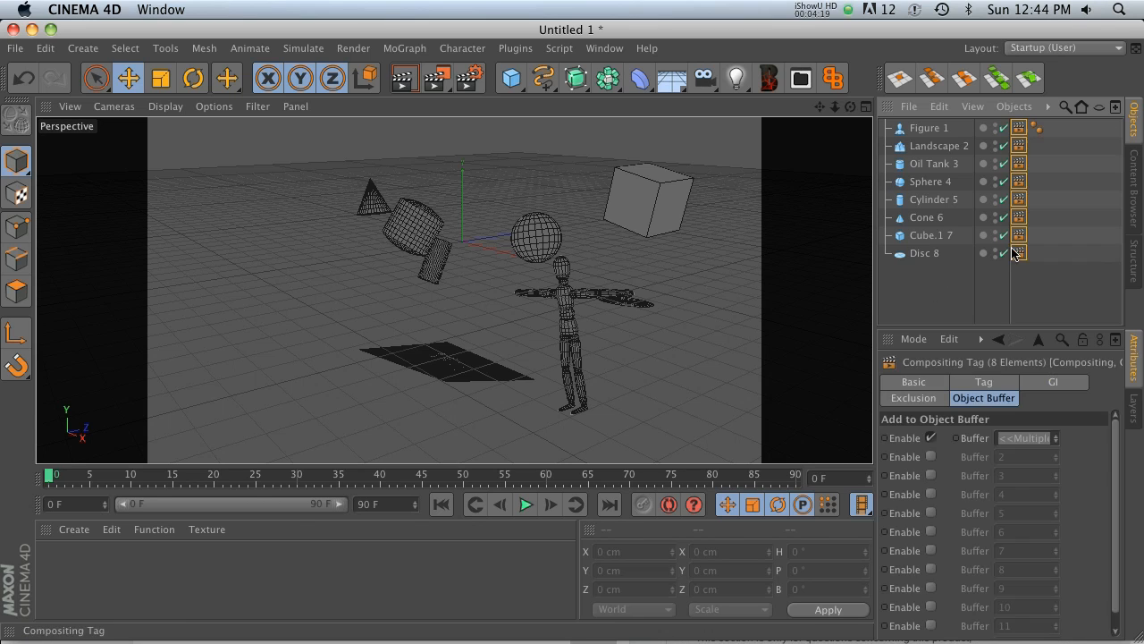
key("Delete")
- Run Buffer Booster on Cylinder 5 through Disc 8 with adding buffers enabled, saving a log file named Log on the Desktop
left_click_drag(937, 293, 911, 198)
left_click(832, 77)
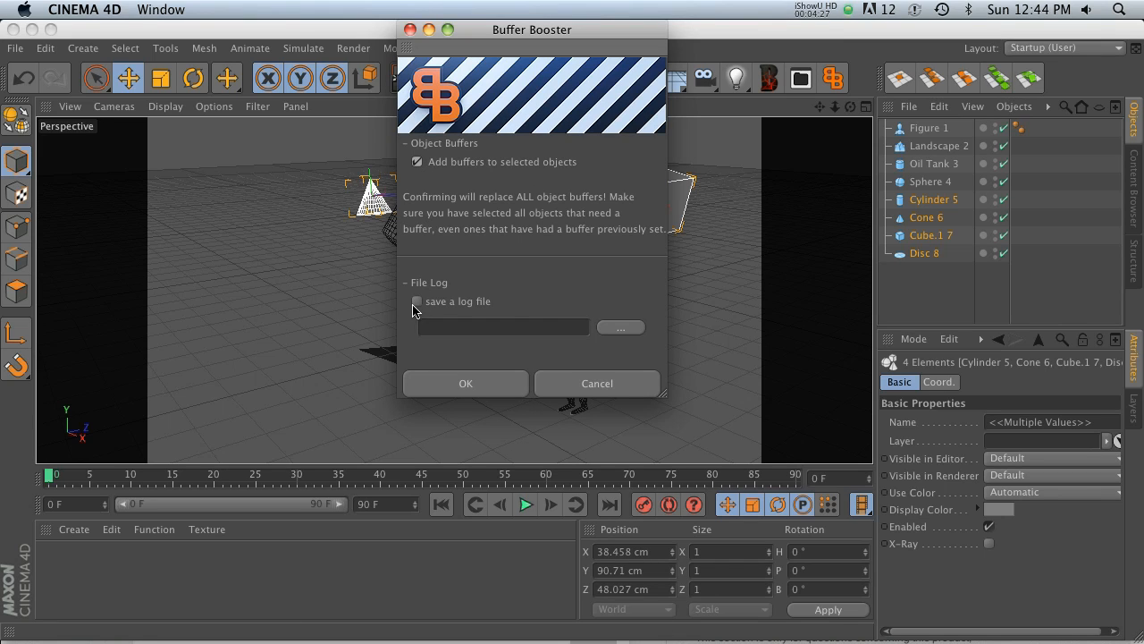
left_click(630, 330)
left_click(309, 317)
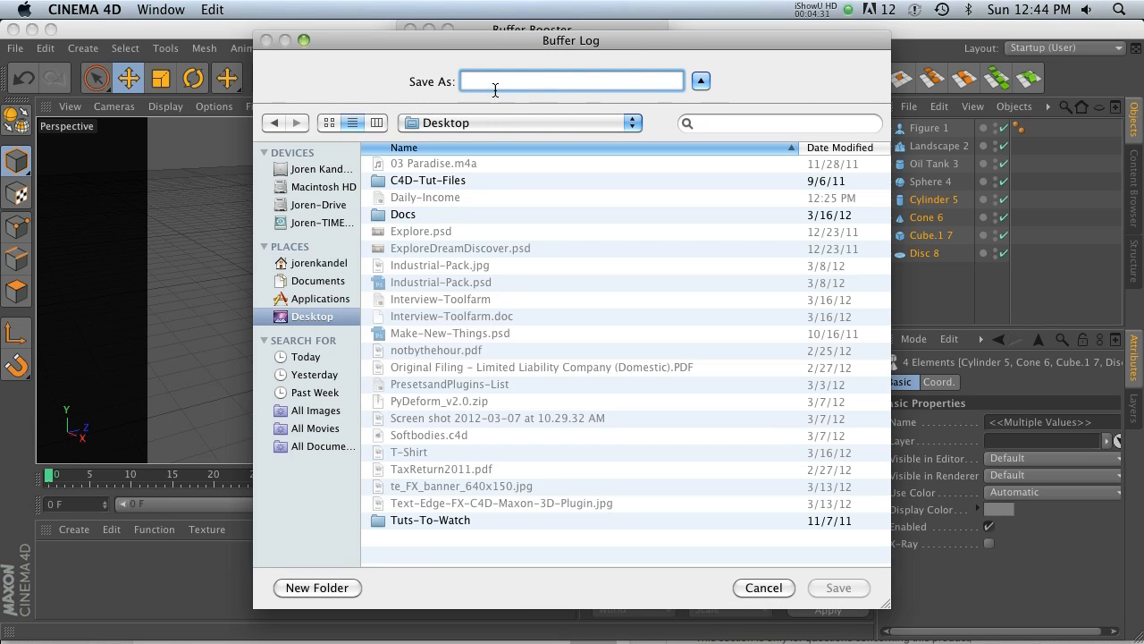
type("Log")
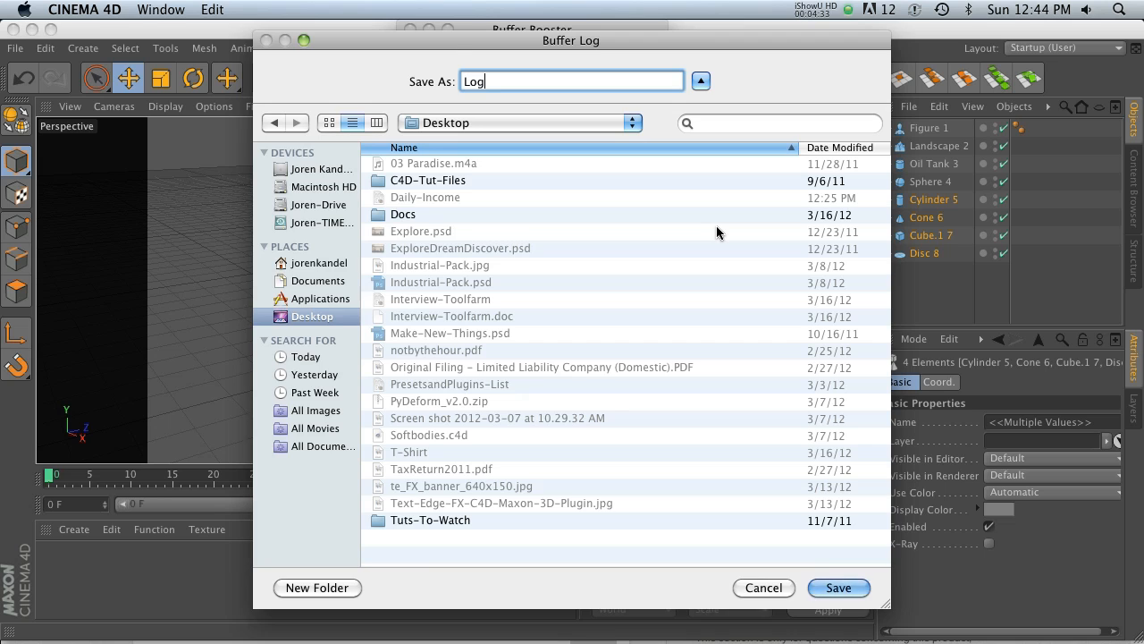
key("Return")
left_click(496, 386)
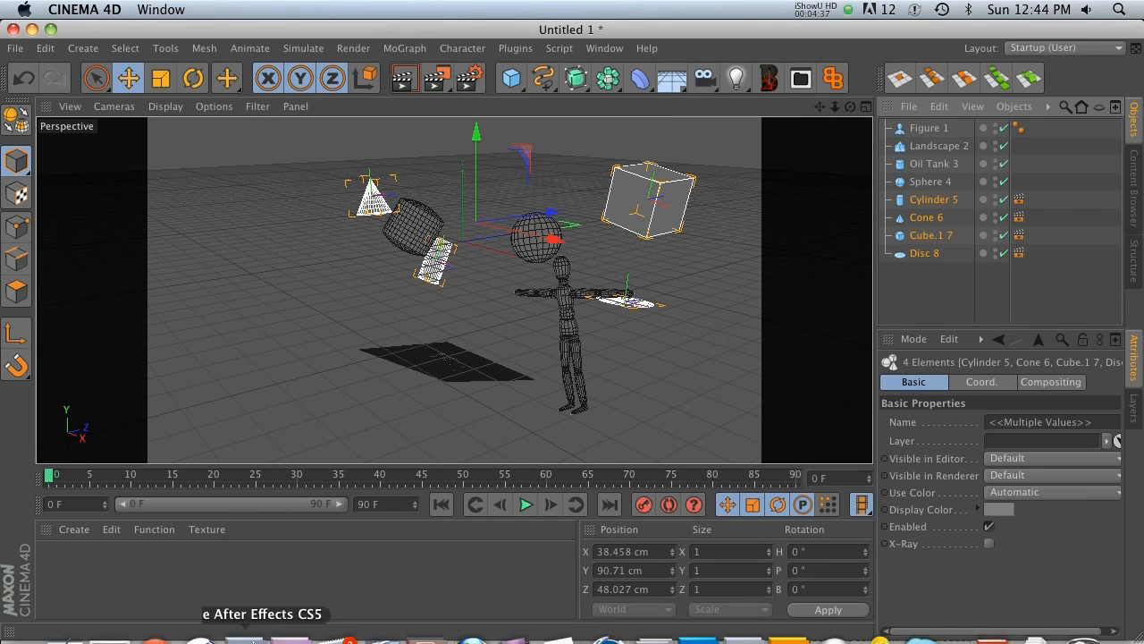
- Switch to Finder, preview Log.txt in the Desktop folder to read its buffer list, and return to Cinema 4D
left_click(54, 615)
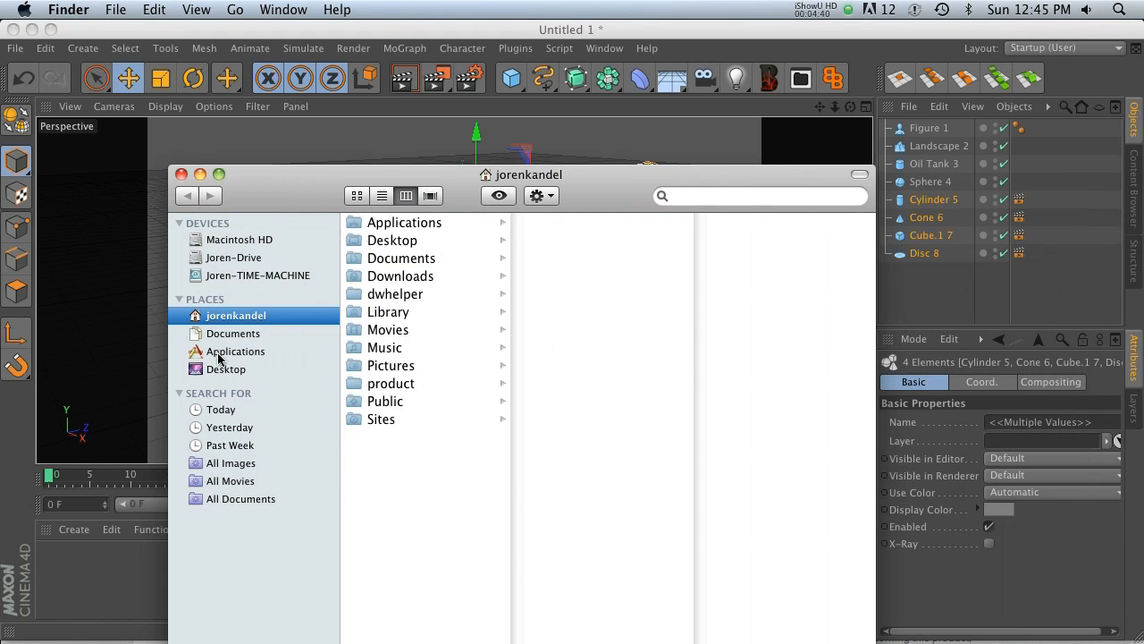
left_click(231, 368)
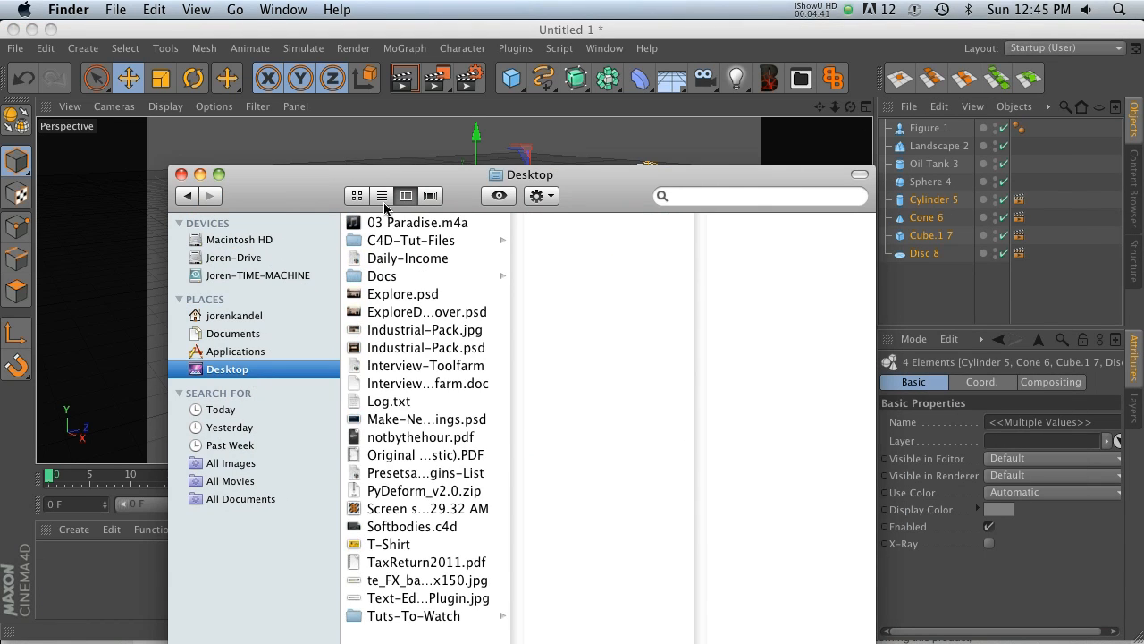
left_click(381, 195)
left_click(408, 233)
key("space")
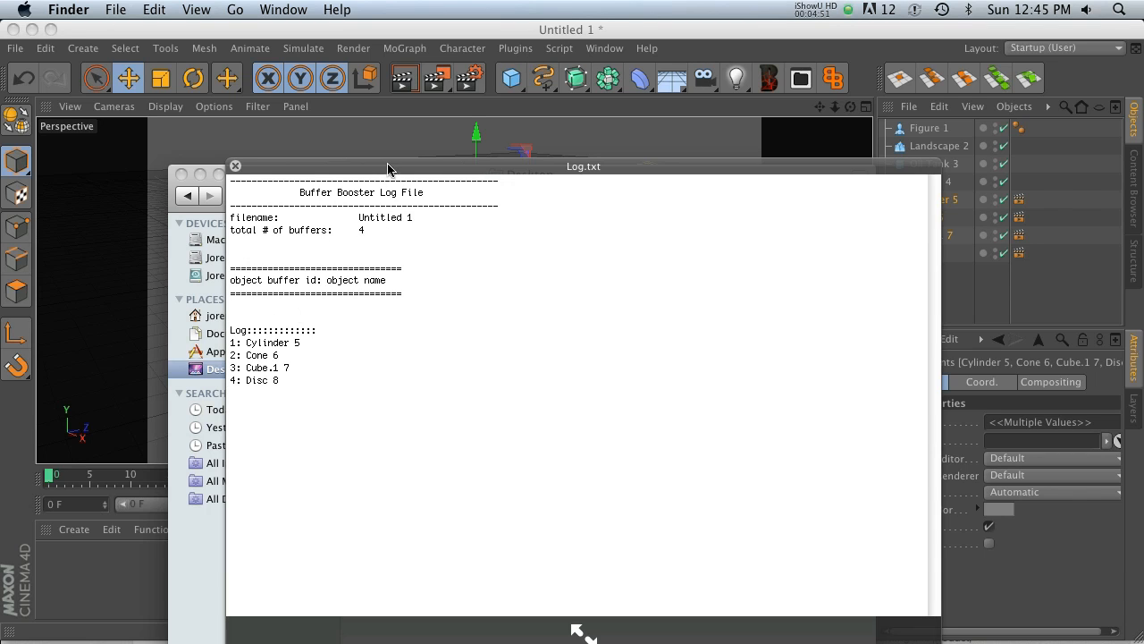
left_click_drag(388, 168, 316, 122)
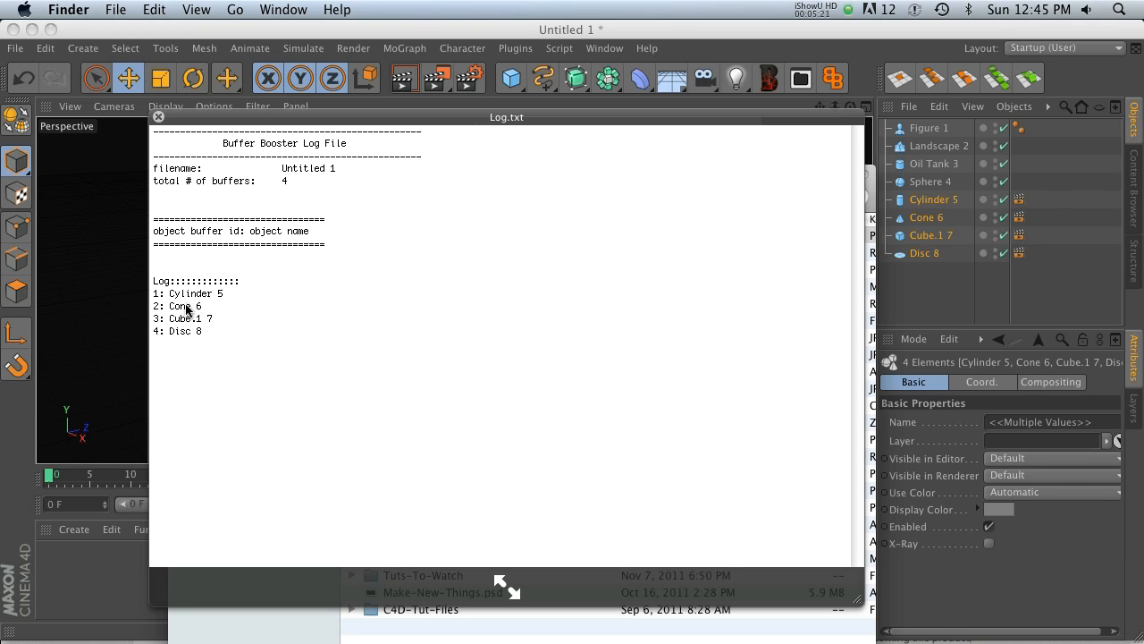
key("space")
left_click(344, 148)
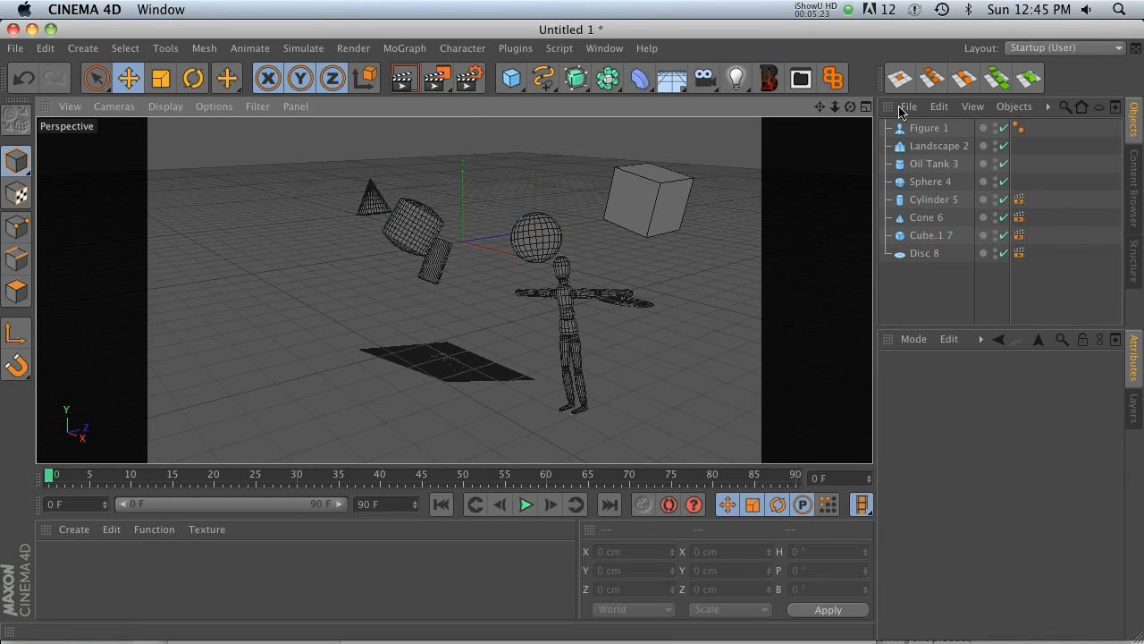